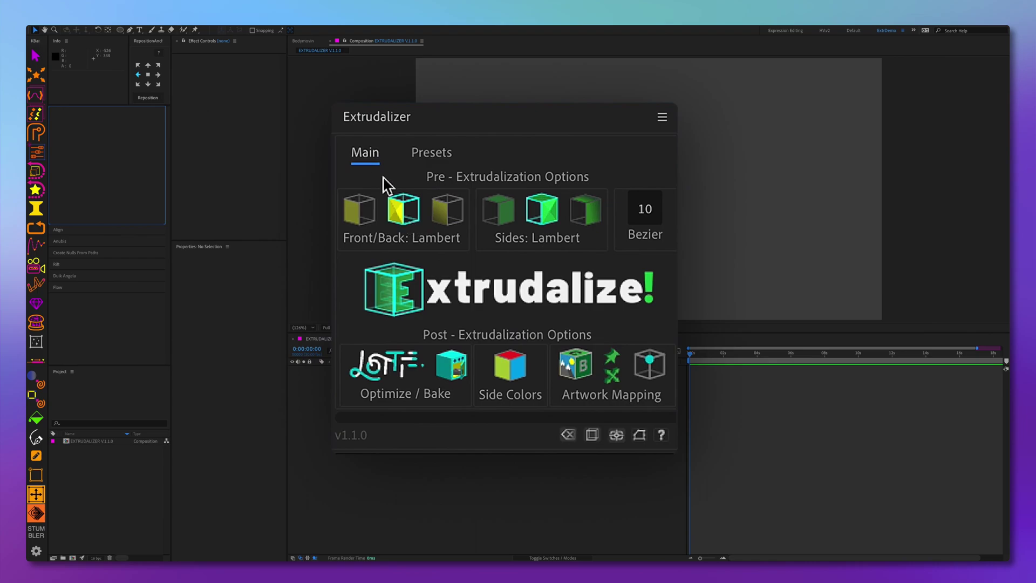
# - Set the Extrudalizer Front/Back shading to Solid, leaving Sides on Lambert
pyautogui.click(447, 209)
pyautogui.click(361, 209)
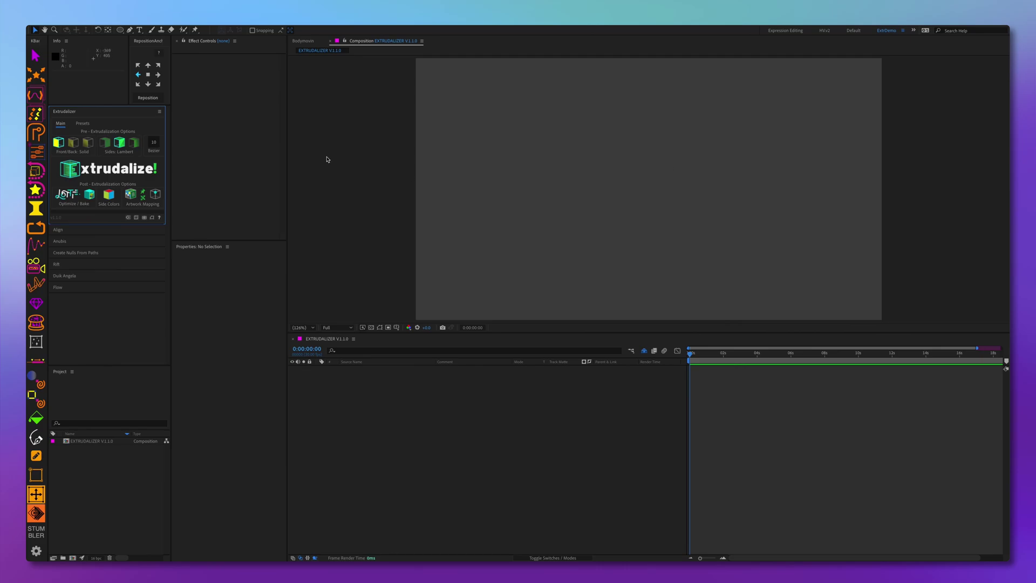
# - Add a teal extruded cube, square_1, from the Cube preset and return to the Main options
pyautogui.click(82, 123)
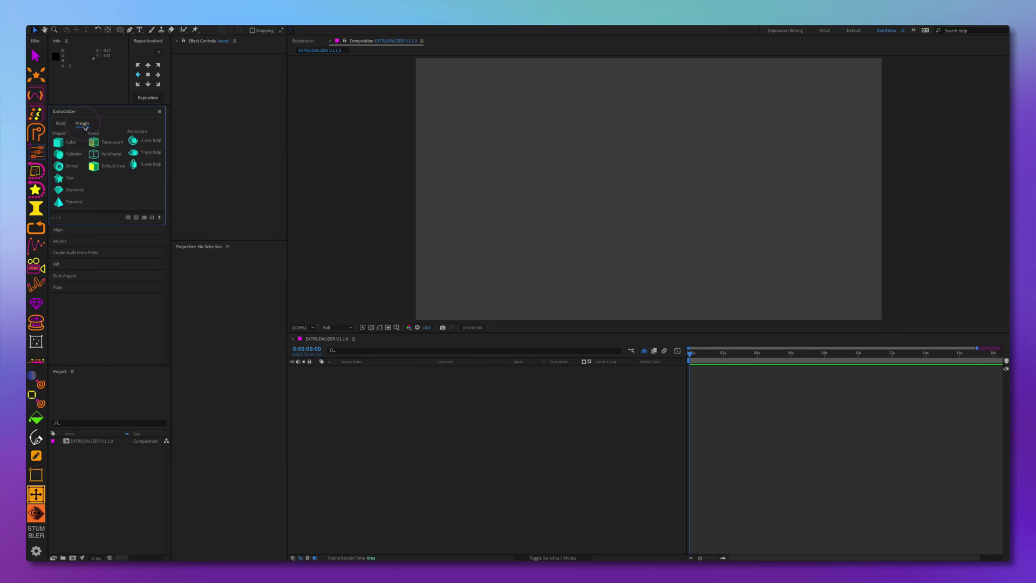
pyautogui.click(59, 141)
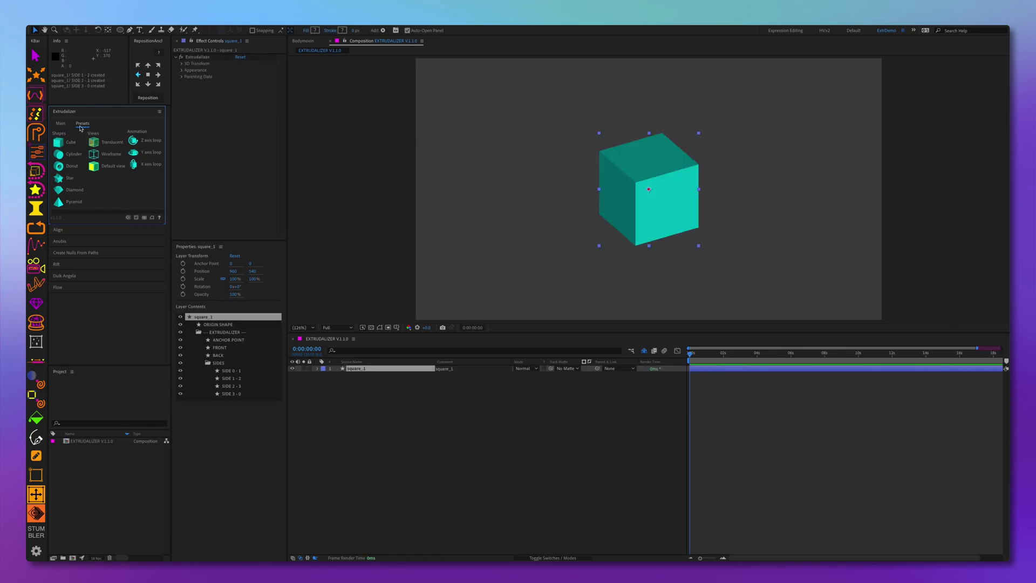
pyautogui.click(60, 124)
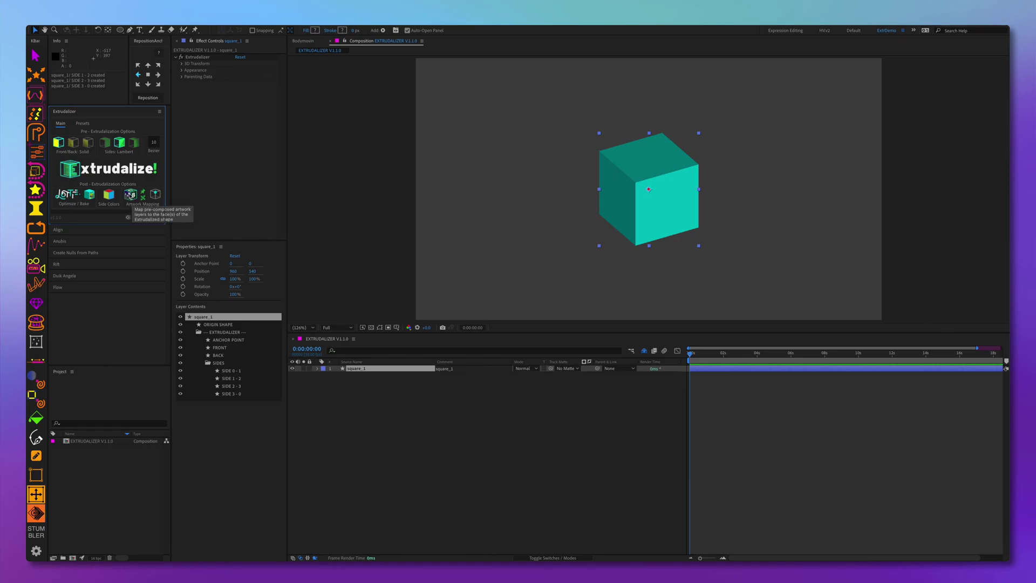
# - Open the cube's Artwork Mapping settings and move the dialog up and left
pyautogui.click(130, 195)
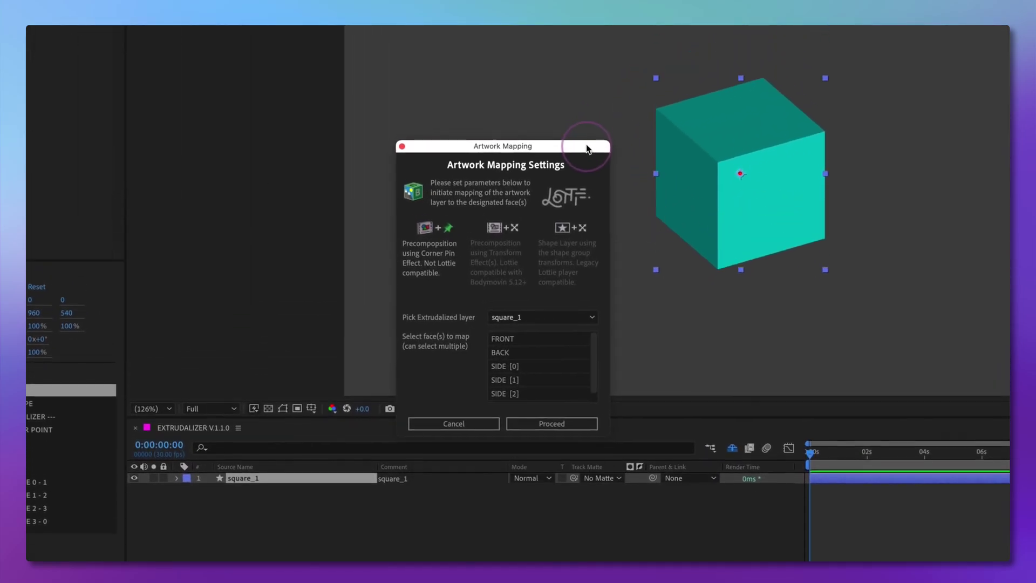
pyautogui.moveTo(588, 149); pyautogui.dragTo(573, 92)
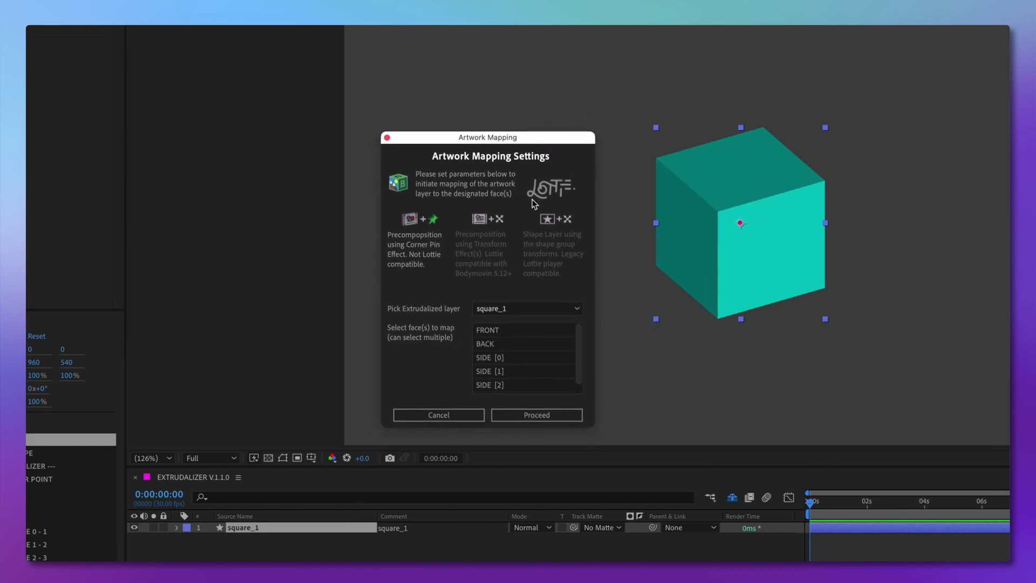
pyautogui.moveTo(420, 223)
pyautogui.moveTo(551, 225)
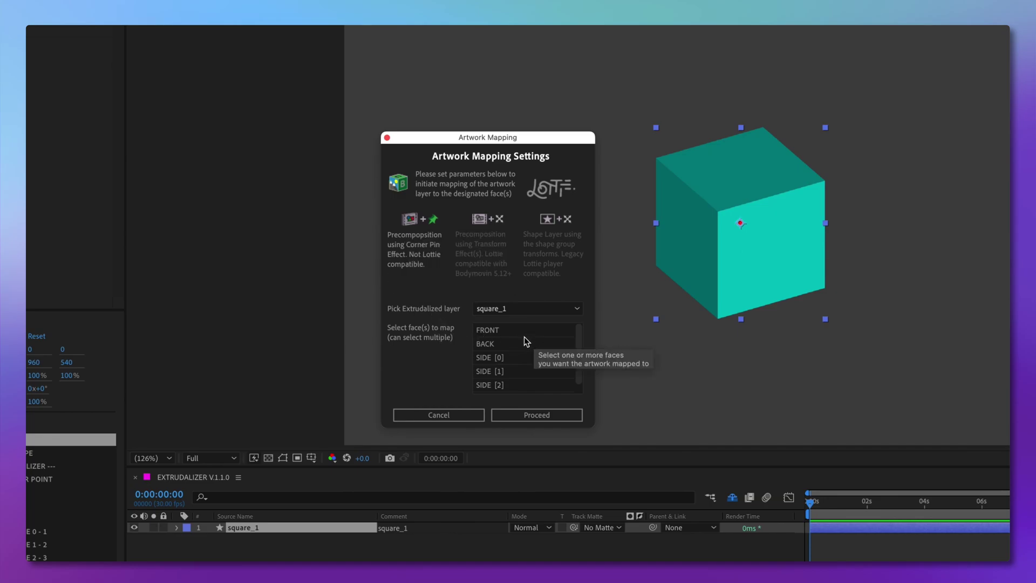
# - Preview each face as a mapping target: FRONT, BACK and SIDE [0] through [3]
pyautogui.click(492, 330)
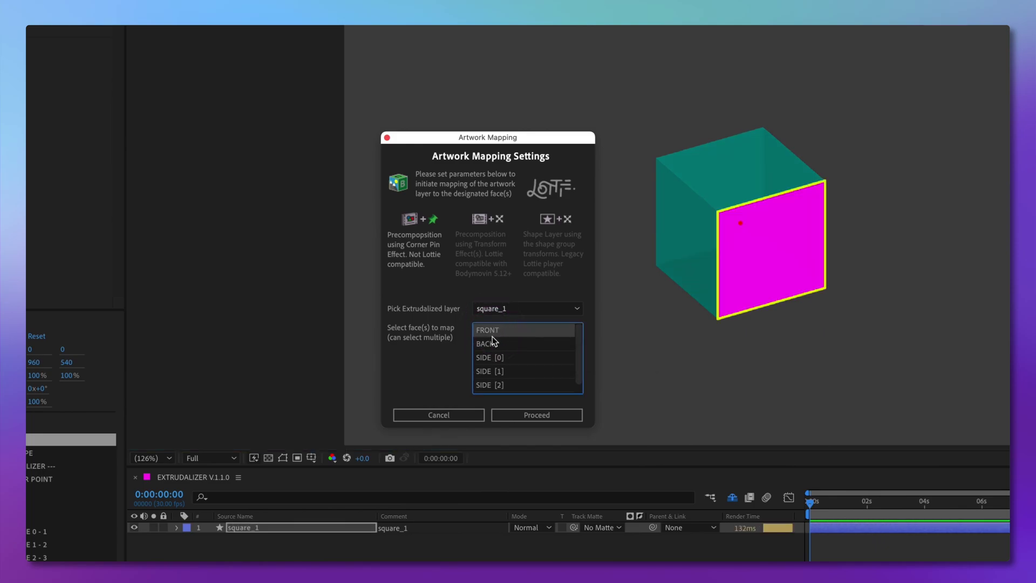
pyautogui.click(490, 346)
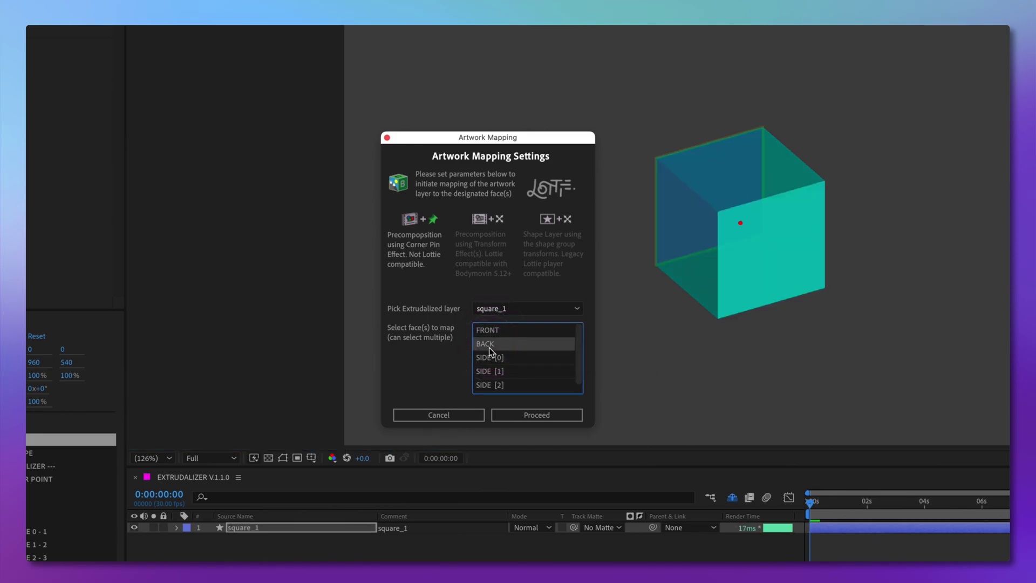
pyautogui.click(497, 359)
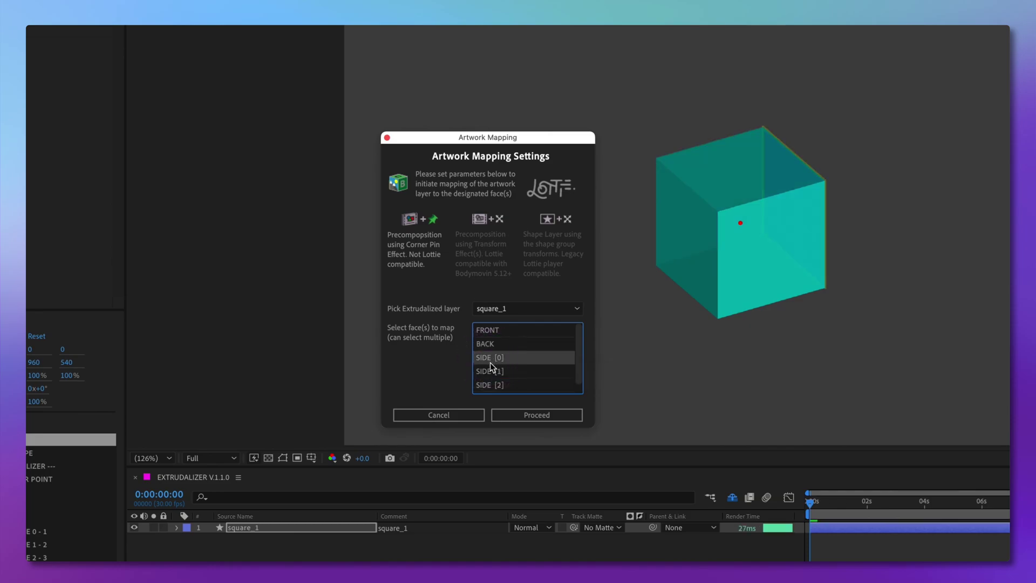
pyautogui.click(493, 372)
pyautogui.click(499, 386)
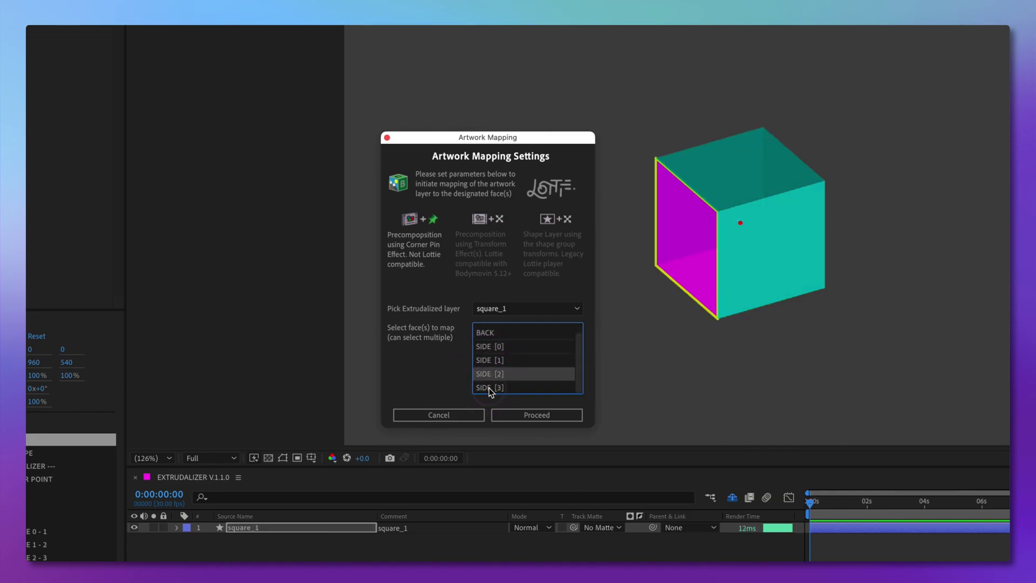
pyautogui.click(490, 387)
pyautogui.click(489, 375)
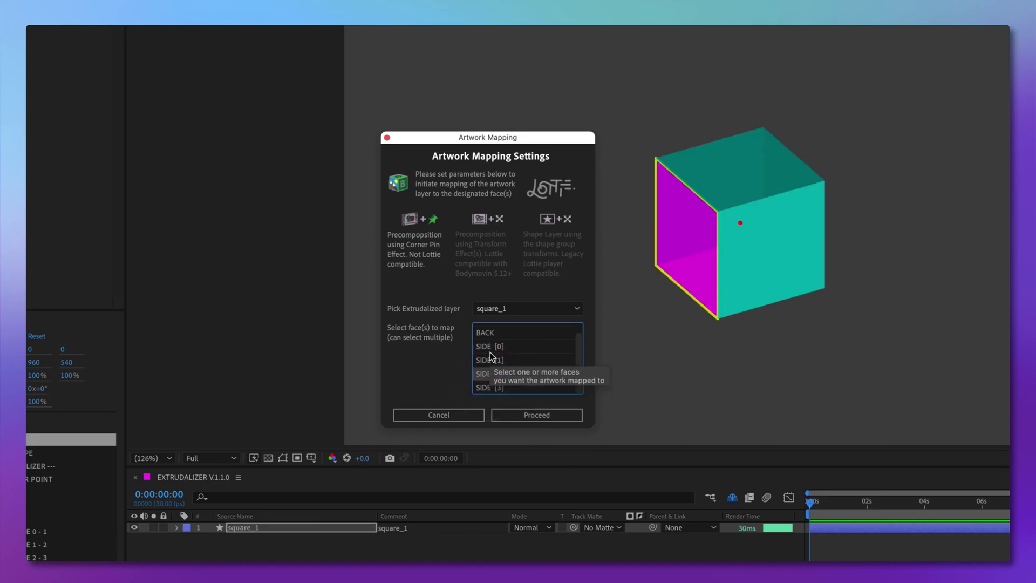
# - Select faces FRONT through SIDE [3] and proceed with the Corner Pin mapping
pyautogui.click(489, 388)
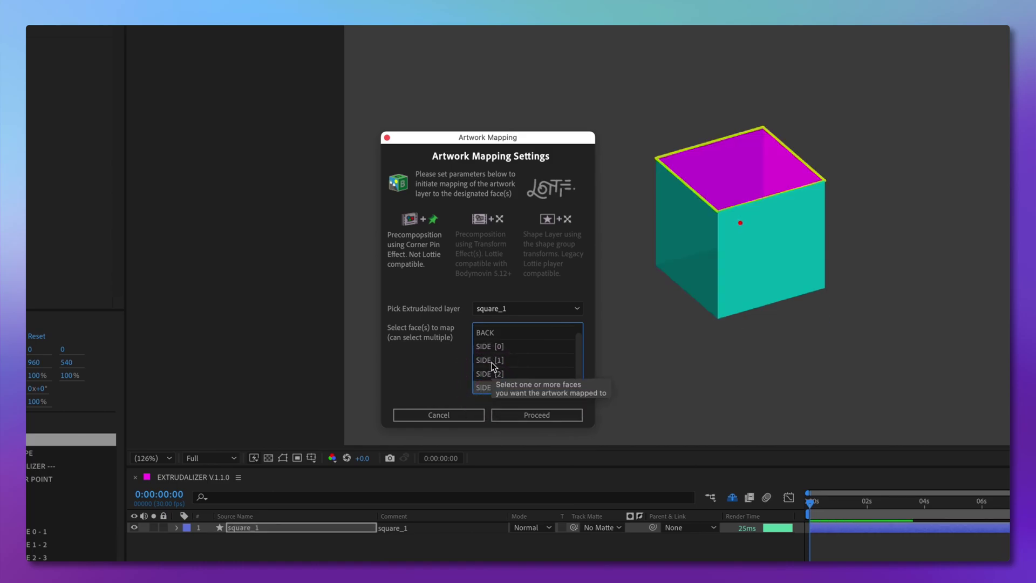
pyautogui.scroll(2, 488, 351)
pyautogui.click(487, 331)
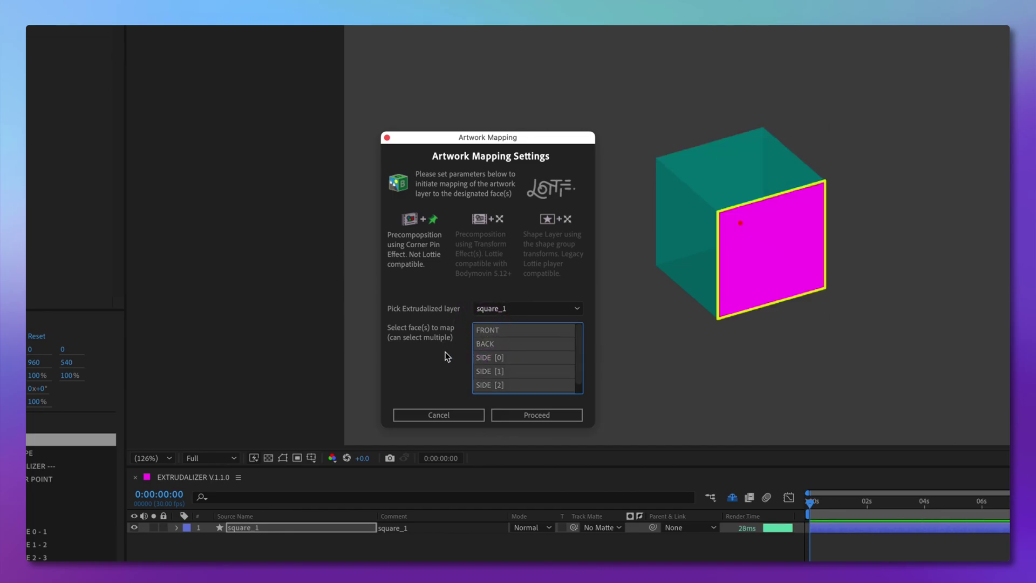
pyautogui.scroll(-1, 519, 364)
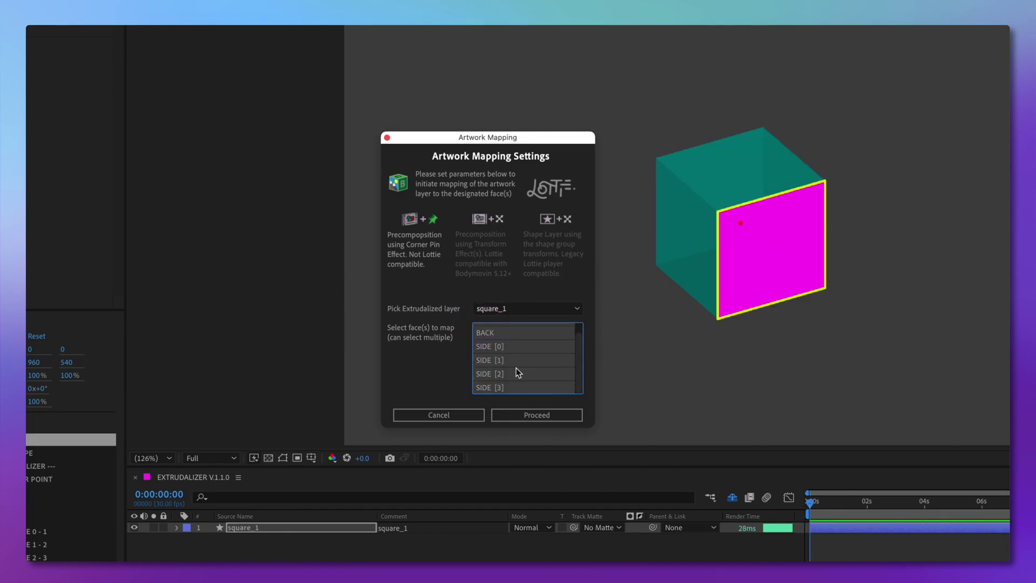
pyautogui.click(520, 414)
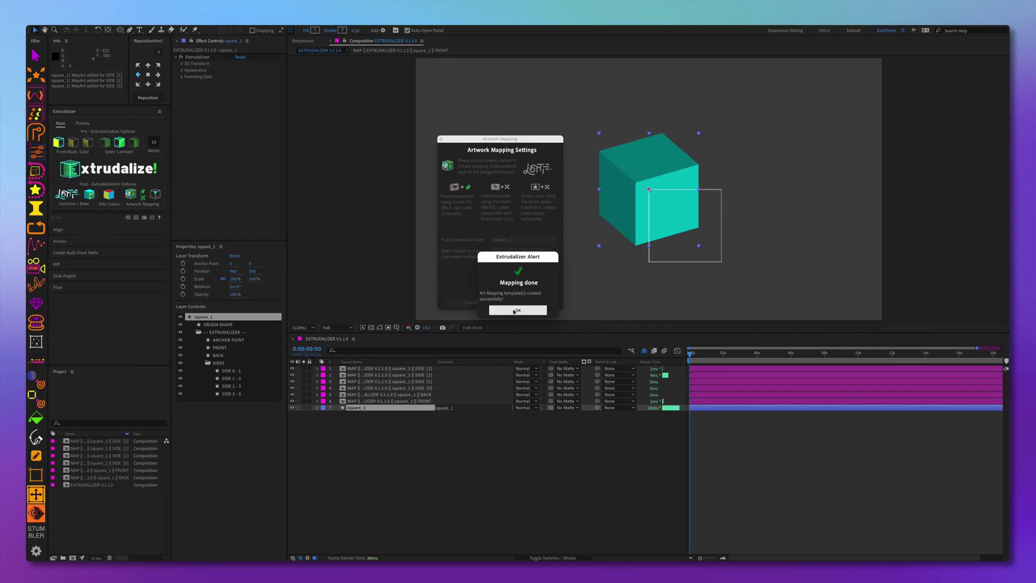
# - Dismiss the Mapping done alert and toggle Enable Corner Pins off and on for MAP FRONT
pyautogui.click(516, 310)
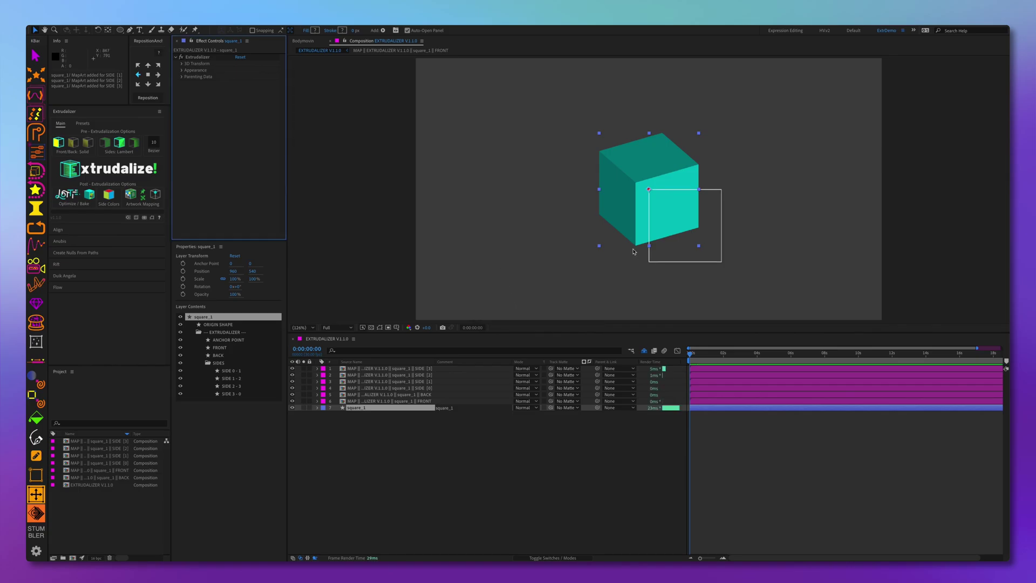
pyautogui.click(657, 240)
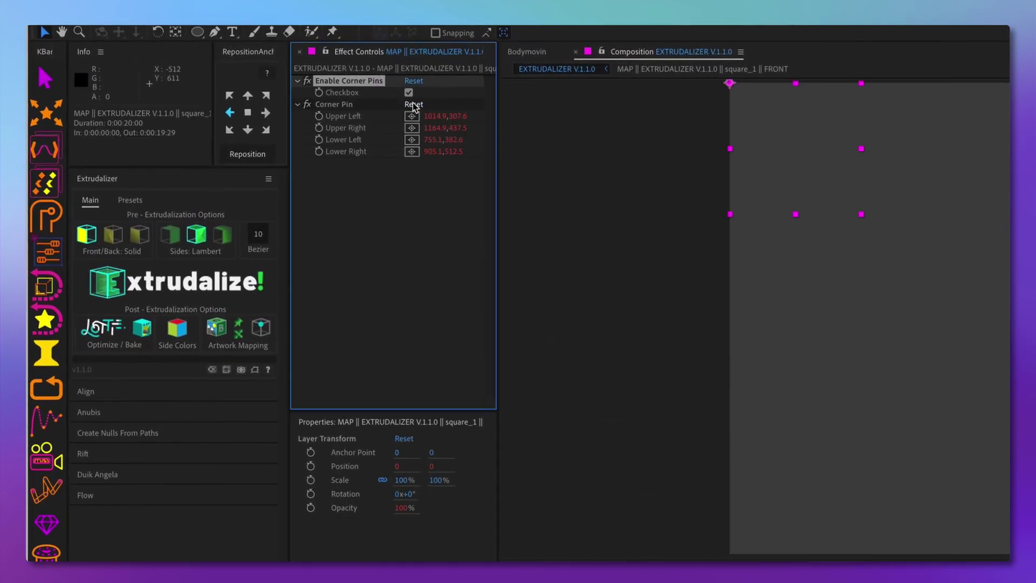
pyautogui.click(408, 93)
pyautogui.click(408, 93)
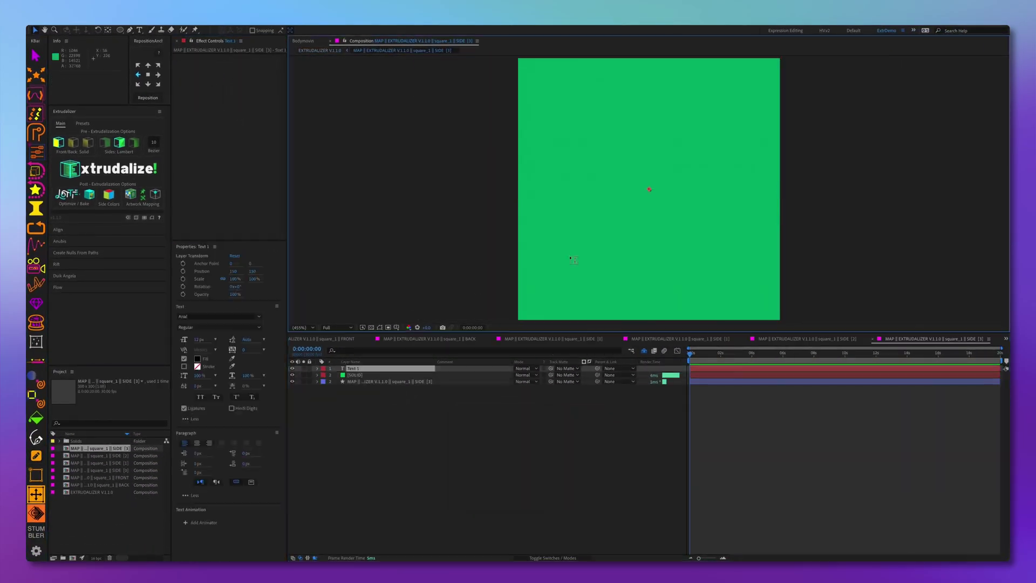
# - Type the SIDE 3 label and copy the label layers into the SIDE 2 composition
pyautogui.write('SIDE 3')
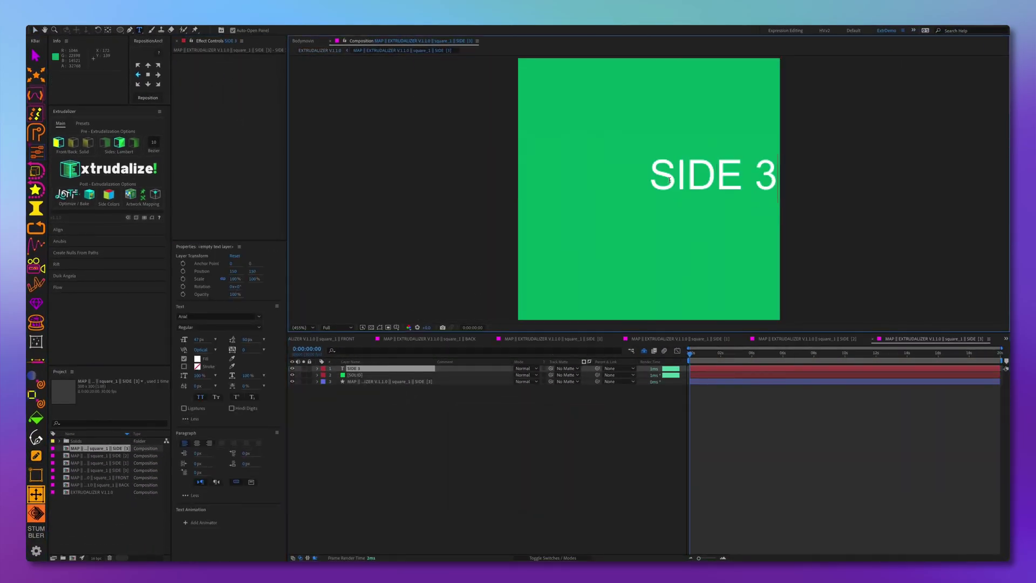
pyautogui.hotkey('ctrl', 'c')
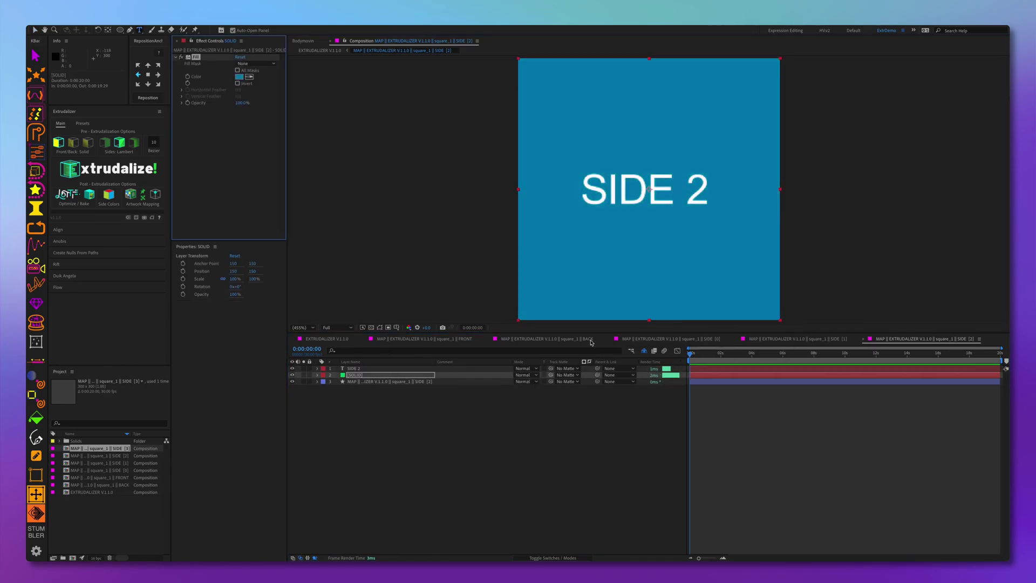
pyautogui.hotkey('ctrl', 'v')
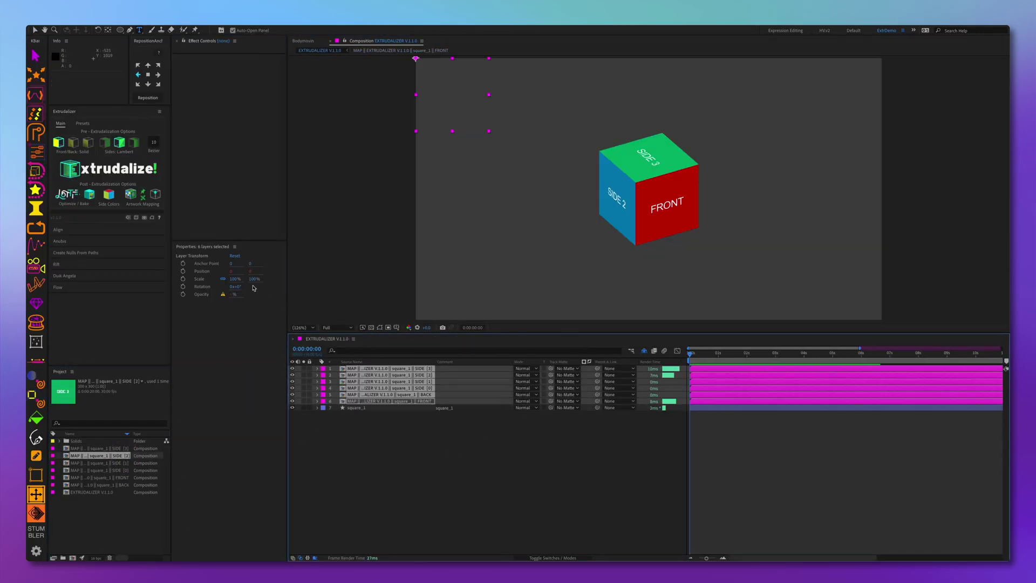
# - Back in the main comp, apply the X axis loop preset and preview the rotation
pyautogui.click(362, 408)
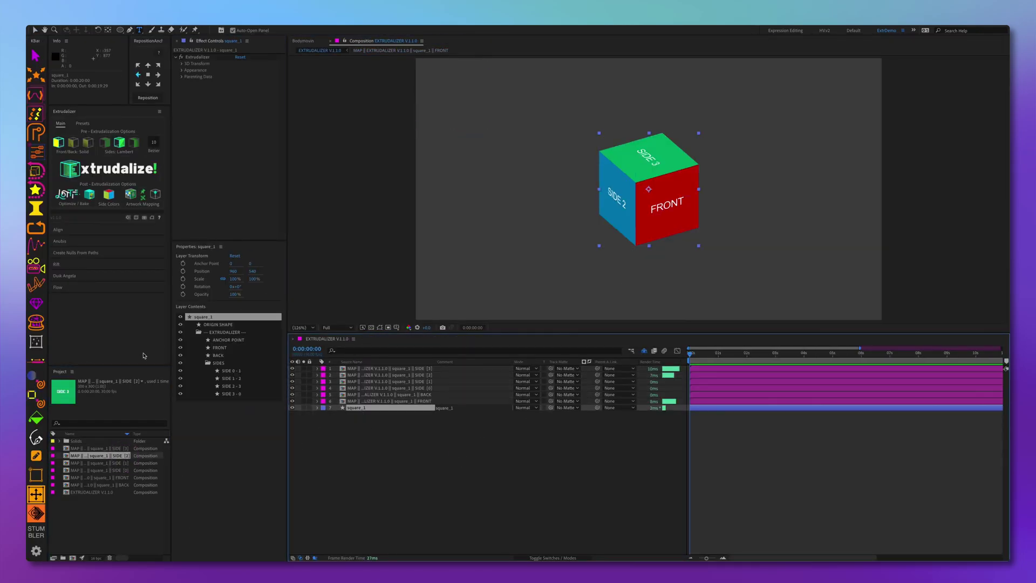
pyautogui.click(82, 123)
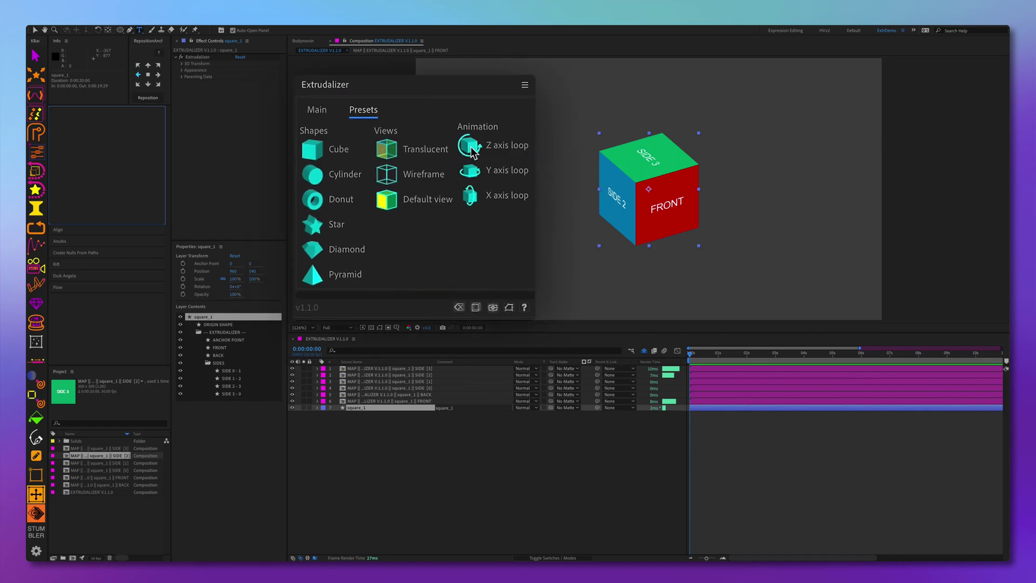
pyautogui.click(490, 199)
pyautogui.press('space')
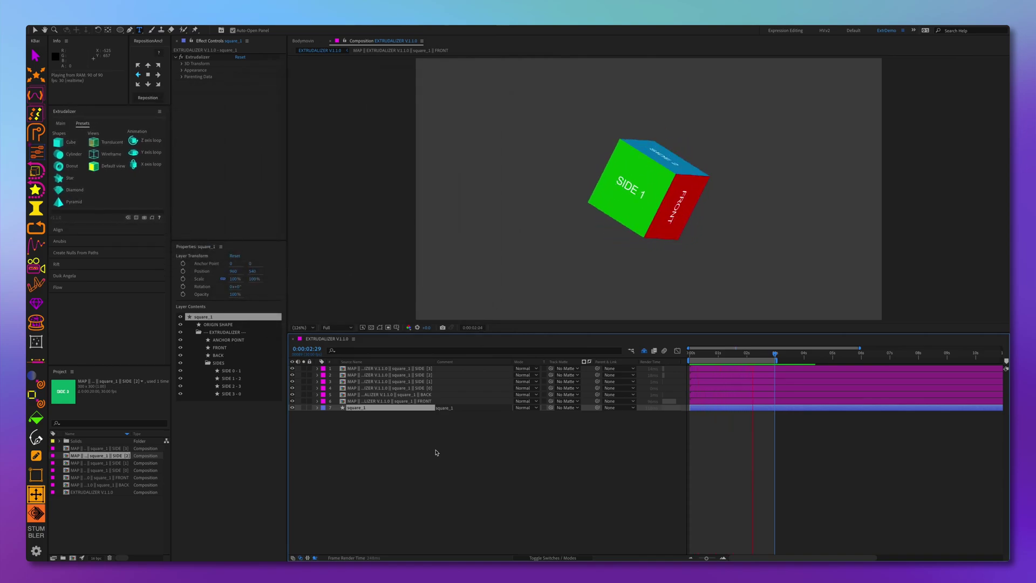
pyautogui.press('space')
# - Enlarge the cube's Front/Back scale in its 3D Transform settings
pyautogui.click(182, 63)
pyautogui.click(189, 84)
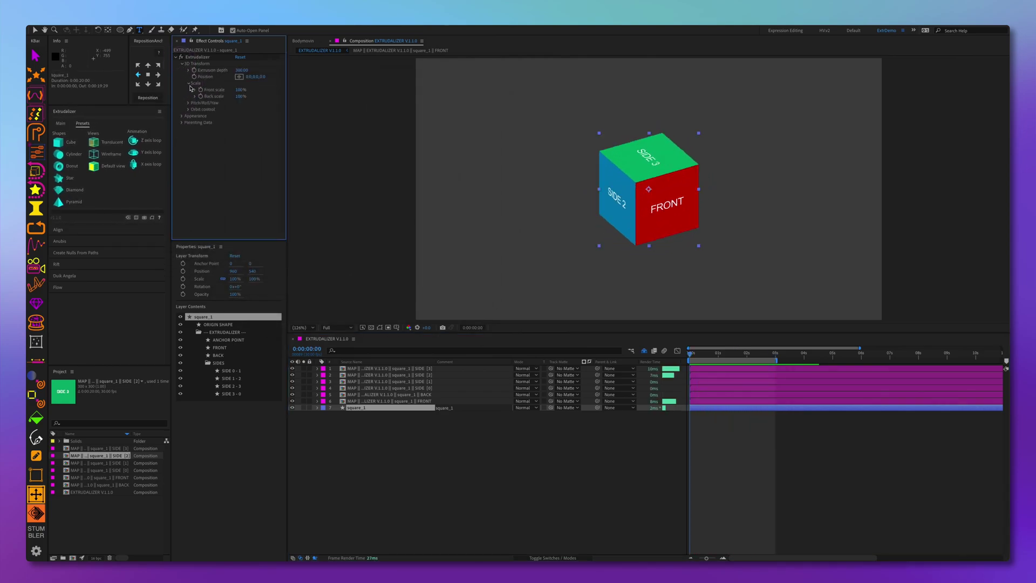
pyautogui.moveTo(241, 90); pyautogui.dragTo(274, 99)
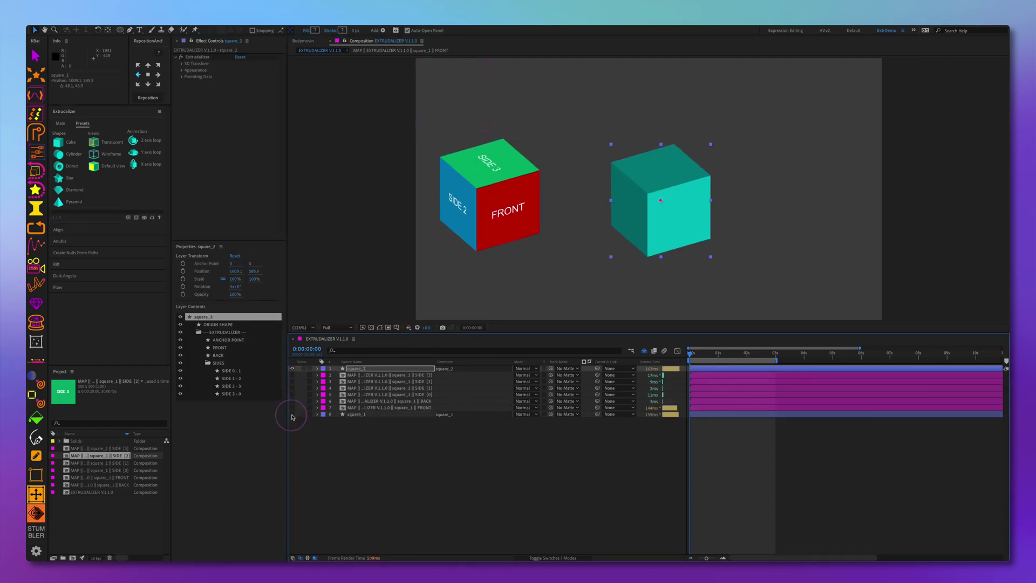
# - Hide the coloured cube's layers and set up Artwork Mapping for square_2 with the Transform effect method
pyautogui.moveTo(292, 413); pyautogui.dragTo(292, 375)
pyautogui.click(60, 123)
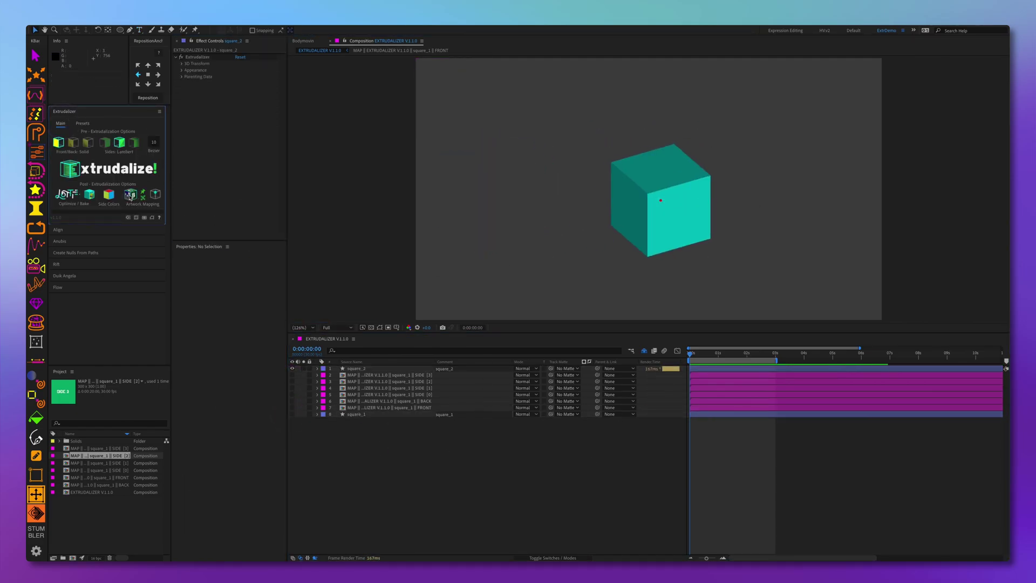
pyautogui.click(130, 195)
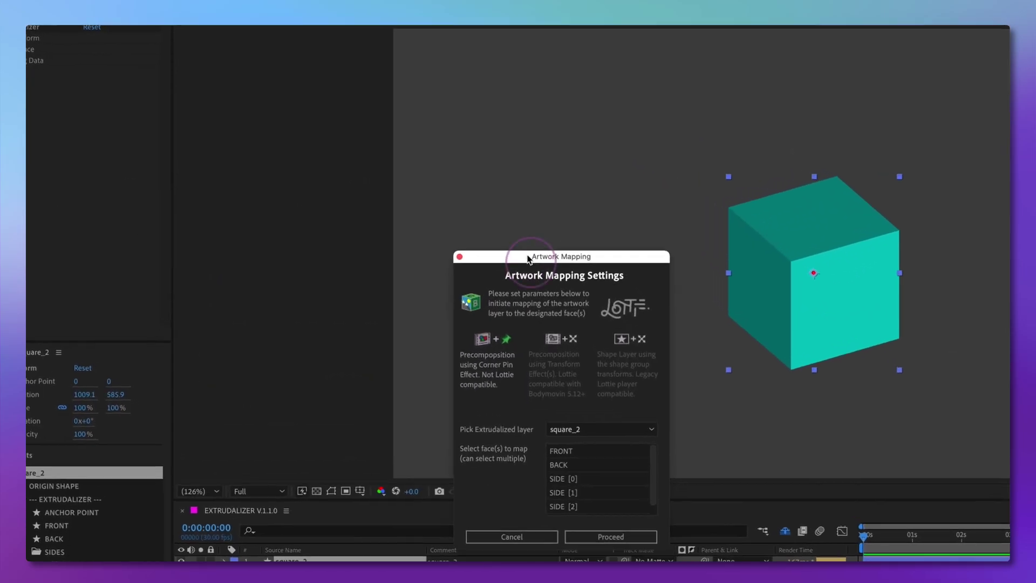
pyautogui.moveTo(528, 259); pyautogui.dragTo(484, 149)
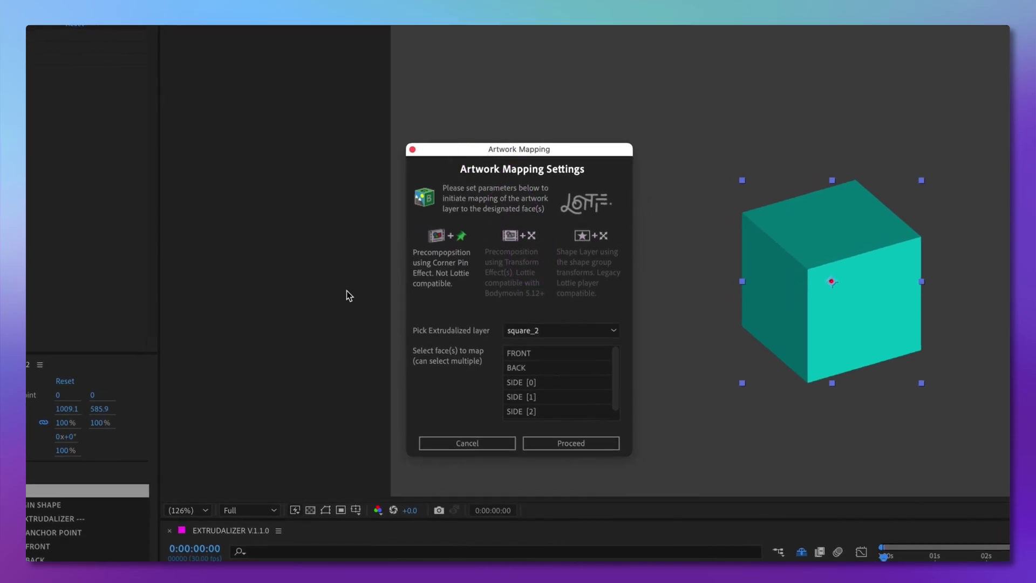
pyautogui.click(516, 238)
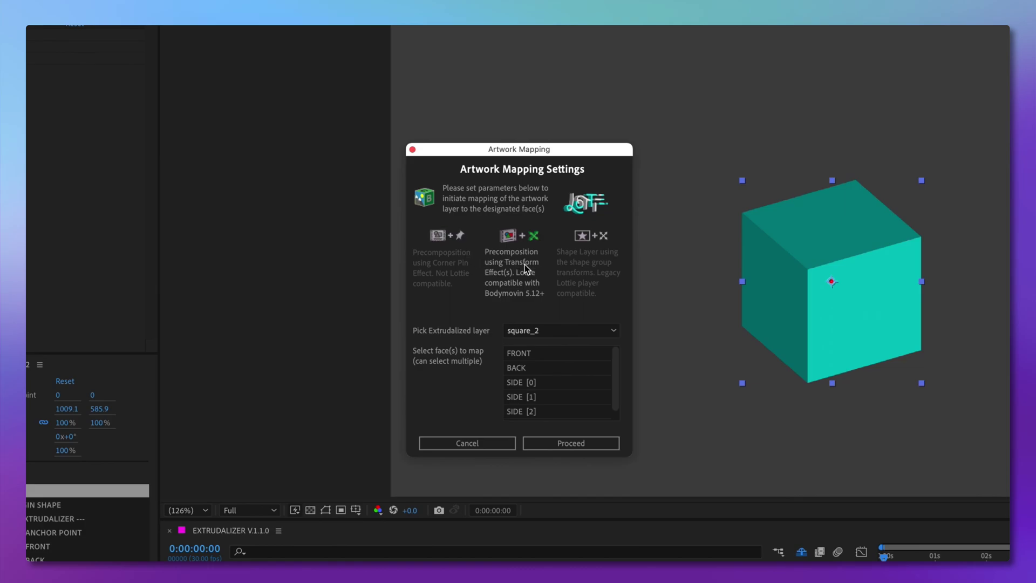
# - Select all of square_2's faces, FRONT through SIDE [3], and run the mapping
pyautogui.click(522, 355)
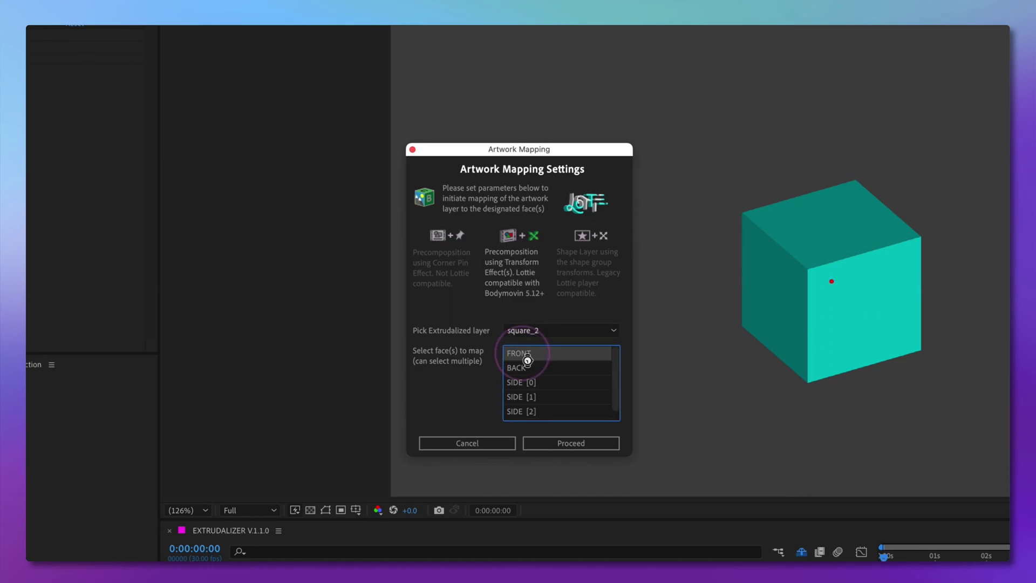
pyautogui.scroll(-1, 530, 394)
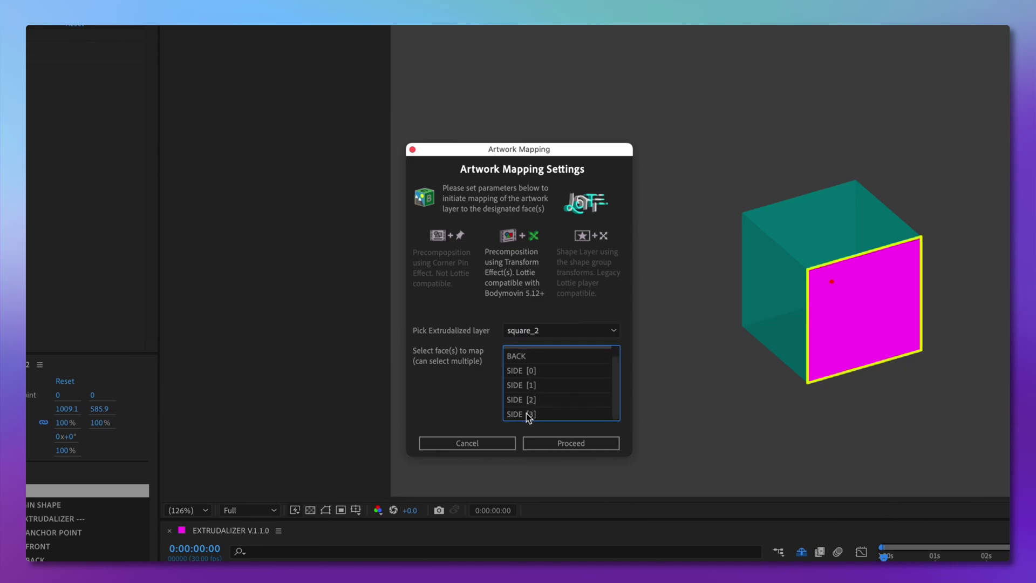
pyautogui.keyDown('shift'); pyautogui.click(528, 416); pyautogui.keyUp('shift')
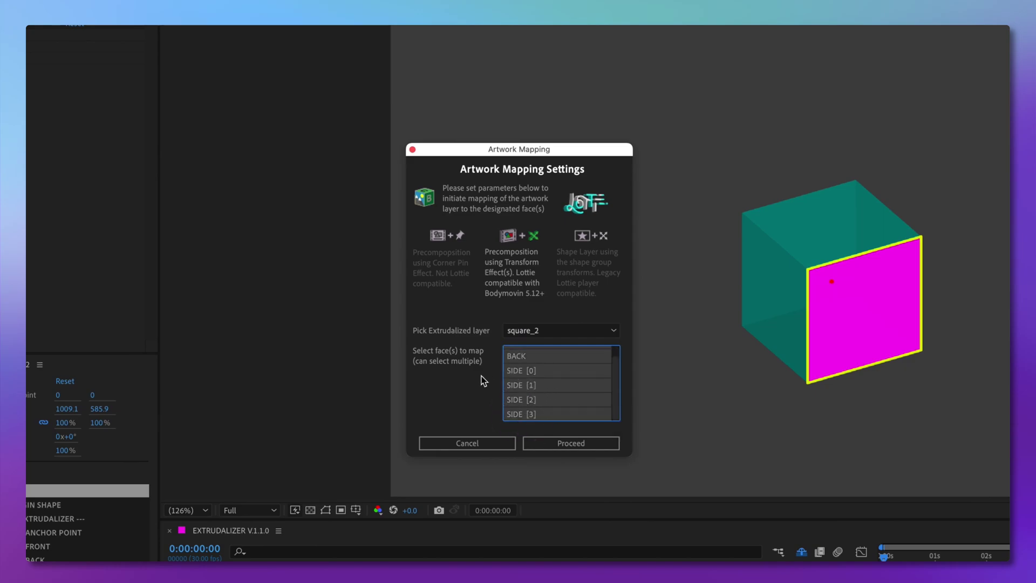
pyautogui.press('Return')
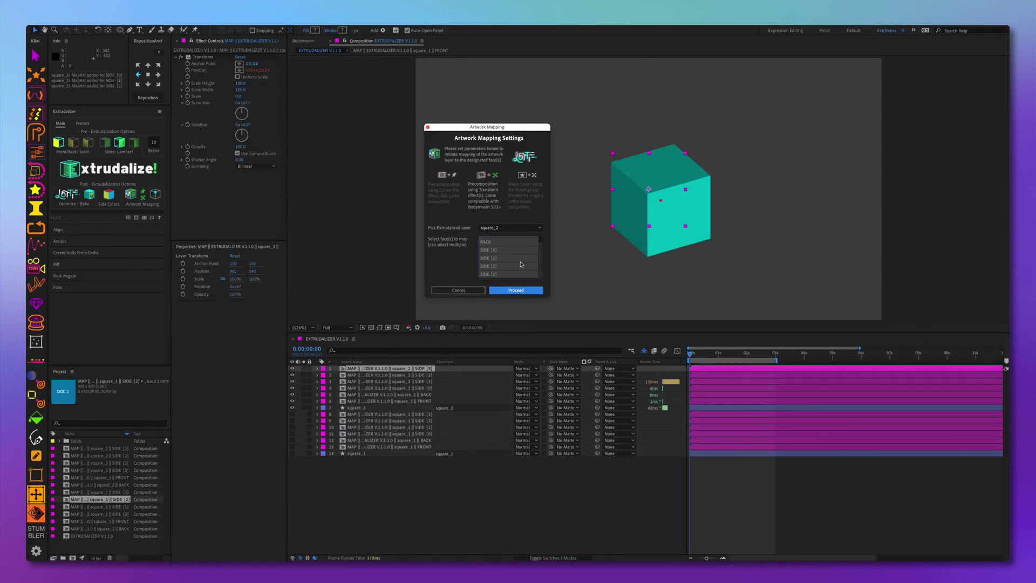
# - Open a mapped side face's artwork composition to view its label
pyautogui.click(421, 401)
pyautogui.doubleClick(423, 375)
pyautogui.doubleClick(696, 194)
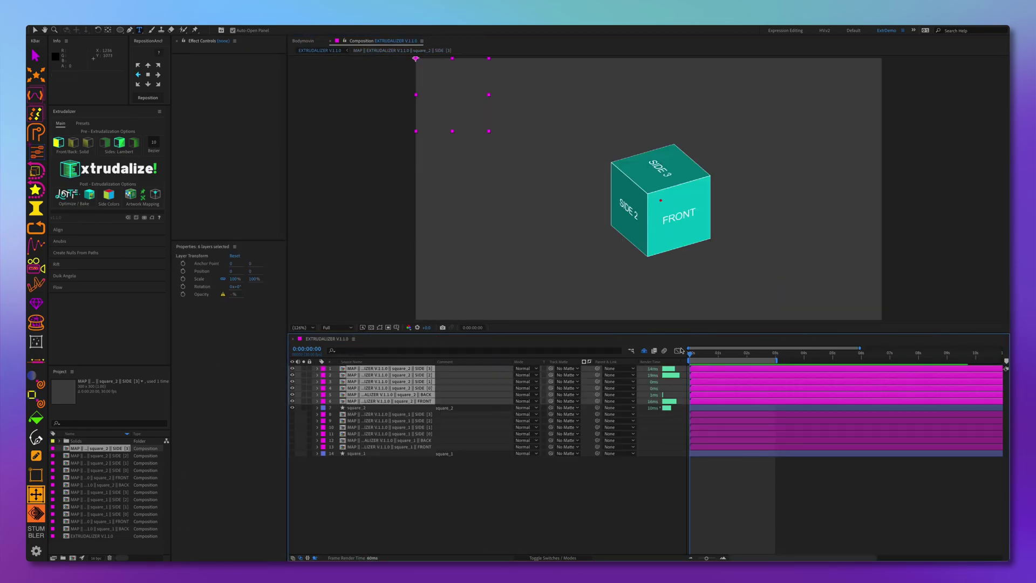
# - Apply a rotation loop preset to square_2 and preview the spinning cube
pyautogui.click(83, 123)
pyautogui.click(133, 152)
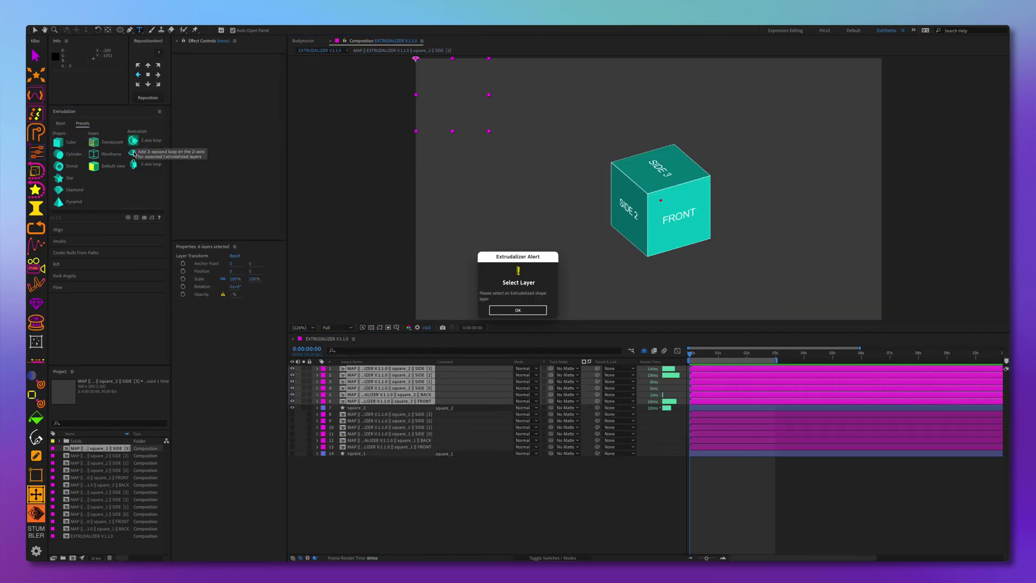
pyautogui.click(518, 314)
pyautogui.click(399, 407)
pyautogui.press('space')
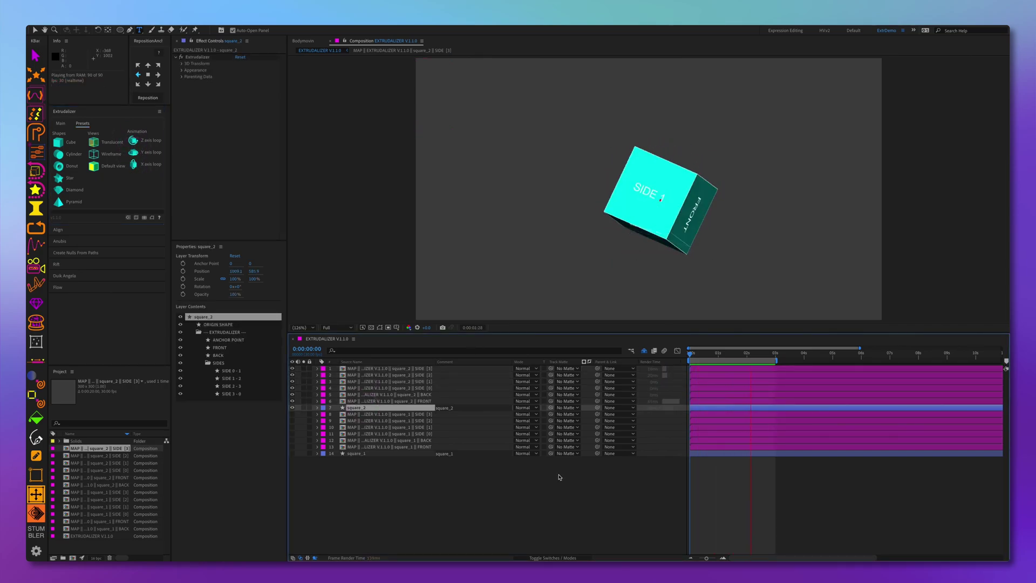
# - Stop at frame 29, scrub the rotation, and expand the top MAP layer's Transform effect
pyautogui.click(721, 356)
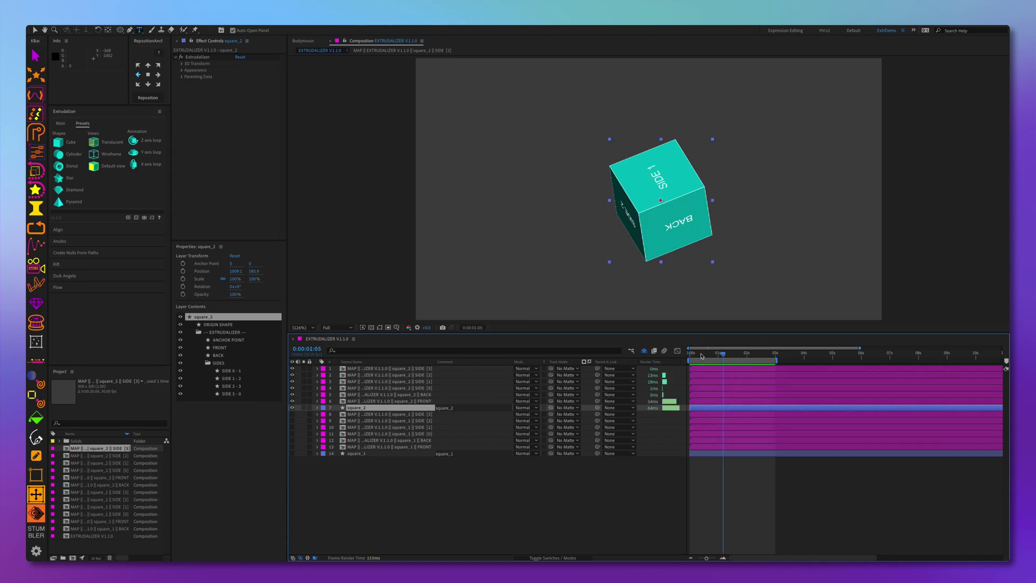
pyautogui.moveTo(722, 356); pyautogui.dragTo(696, 369)
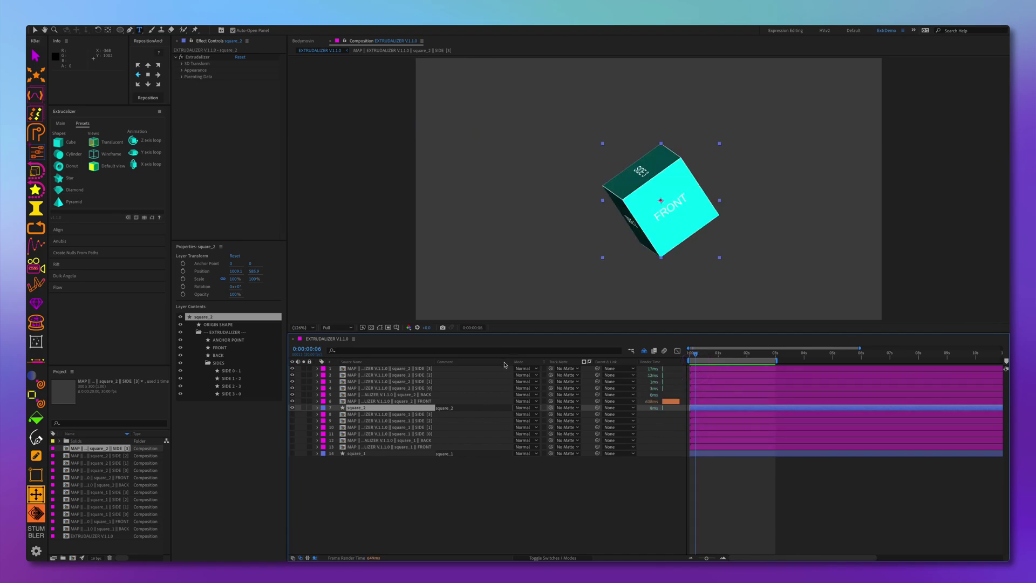
pyautogui.click(317, 368)
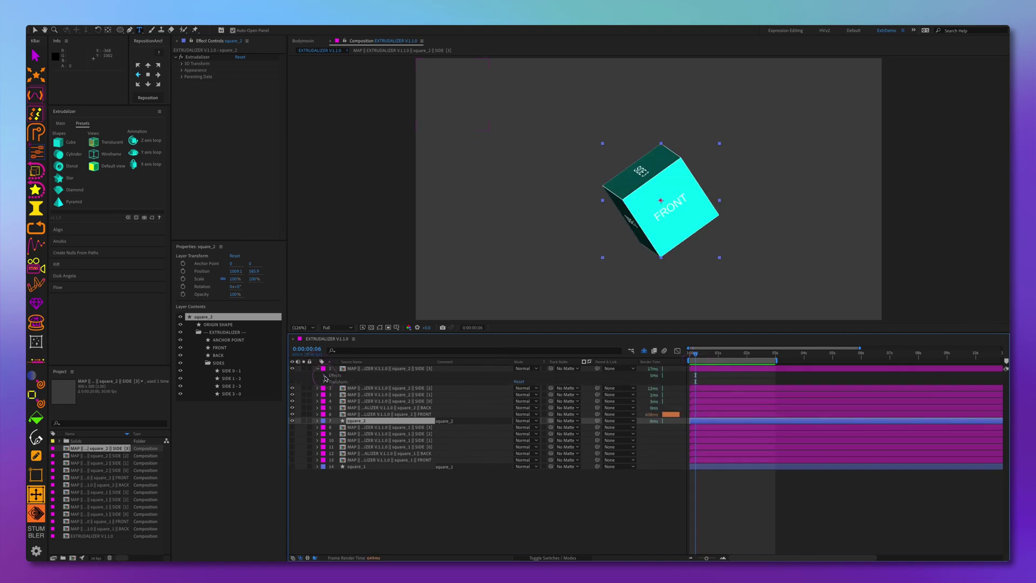
pyautogui.click(325, 376)
pyautogui.click(331, 381)
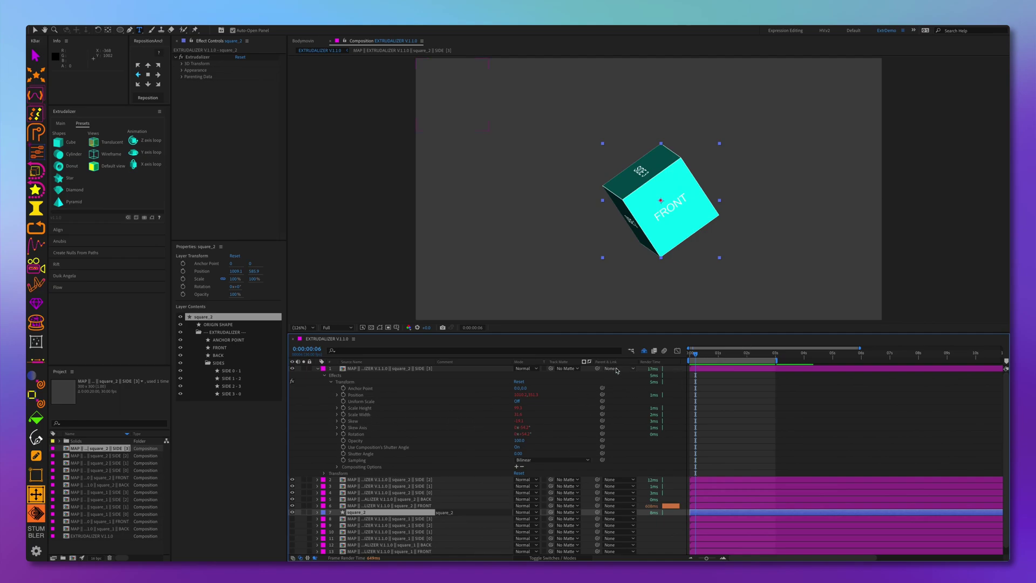
# - Scrub to check the FRONT and SIDE 1 labels, play back, and add a new cube
pyautogui.moveTo(695, 355); pyautogui.dragTo(726, 363)
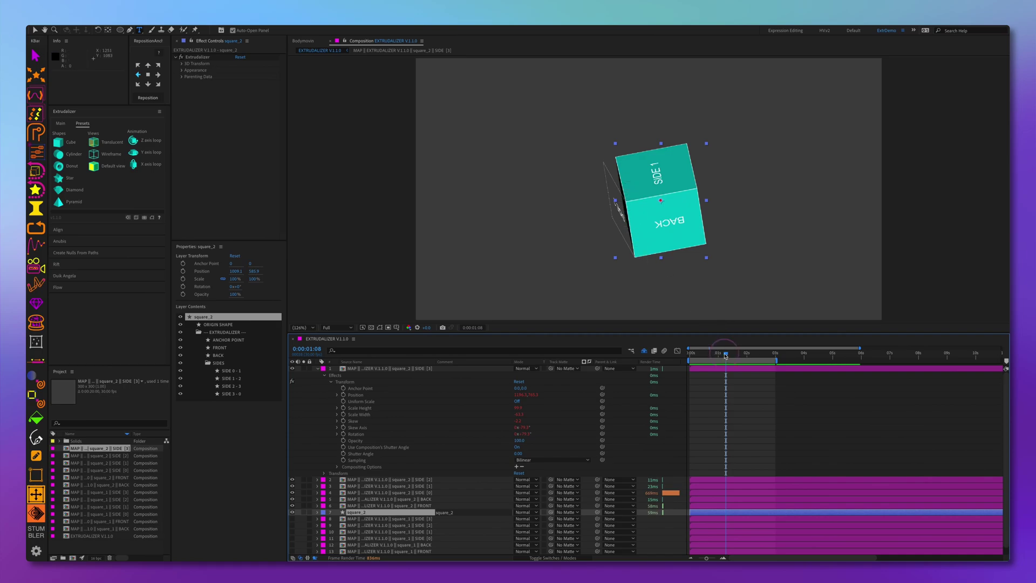
pyautogui.moveTo(725, 356)
pyautogui.mouseDown()
pyautogui.moveTo(712, 357)
pyautogui.moveTo(747, 360)
pyautogui.moveTo(726, 361)
pyautogui.mouseUp()
pyautogui.press('space')
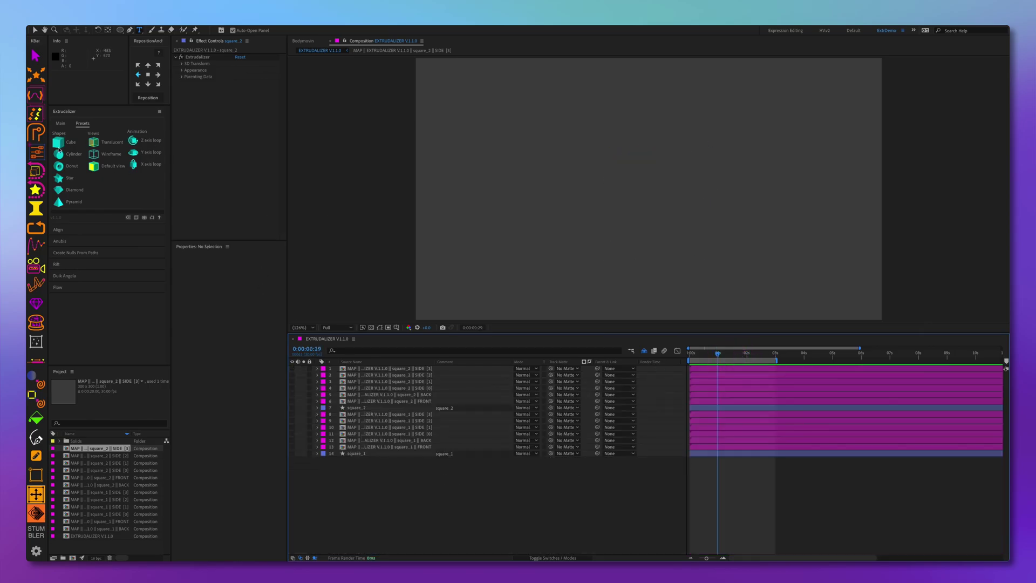
pyautogui.click(61, 143)
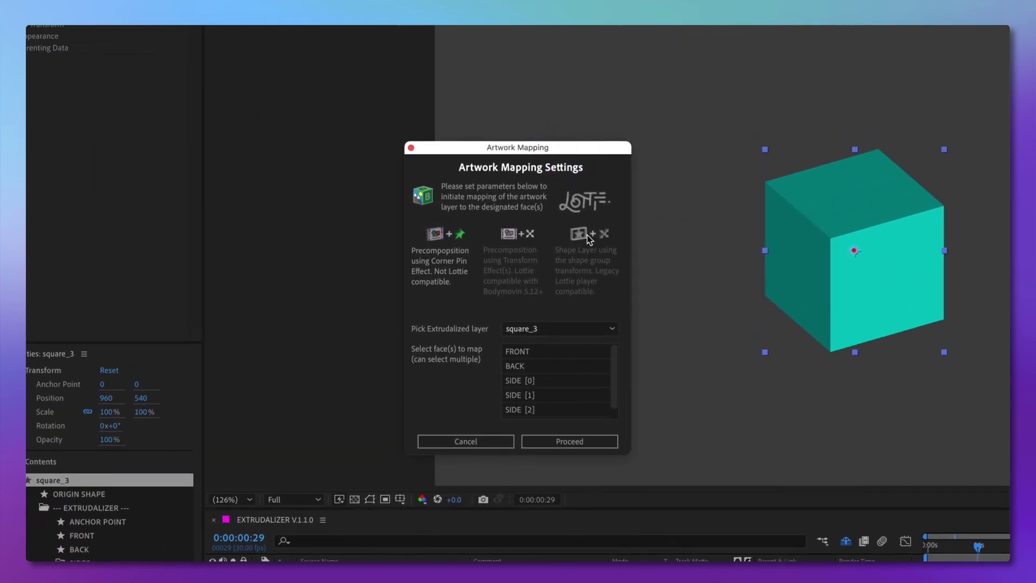
# - Map square_3's FRONT and BACK faces using the Shape Layer method for legacy Lottie
pyautogui.click(587, 235)
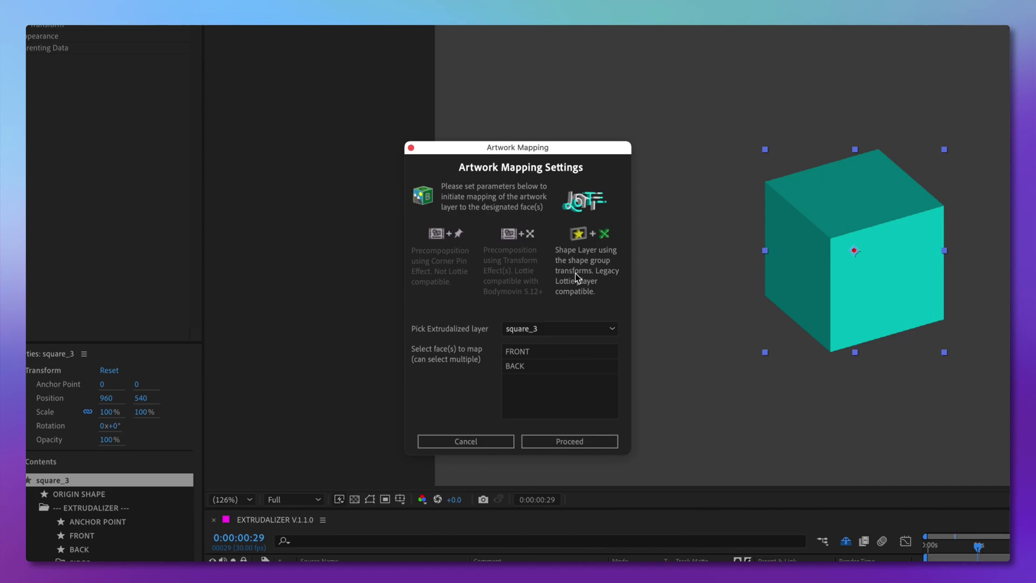
pyautogui.click(517, 353)
pyautogui.click(530, 371)
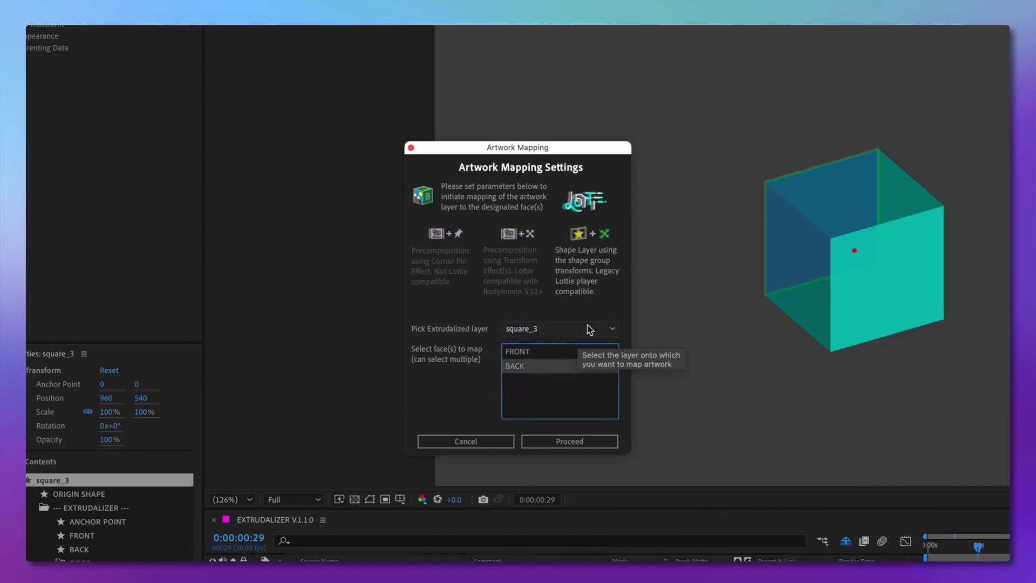
pyautogui.press('Tab')
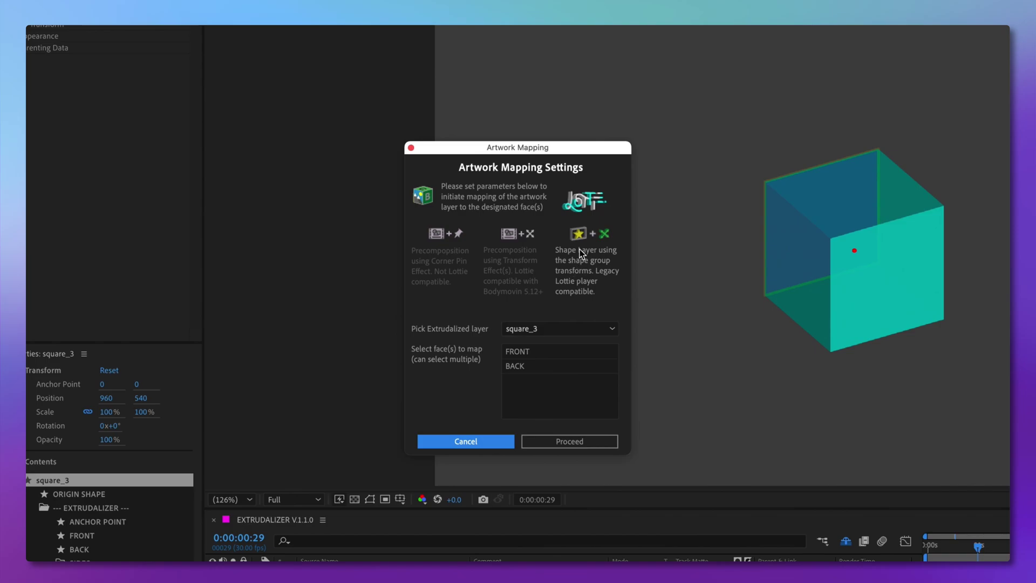
pyautogui.moveTo(581, 237)
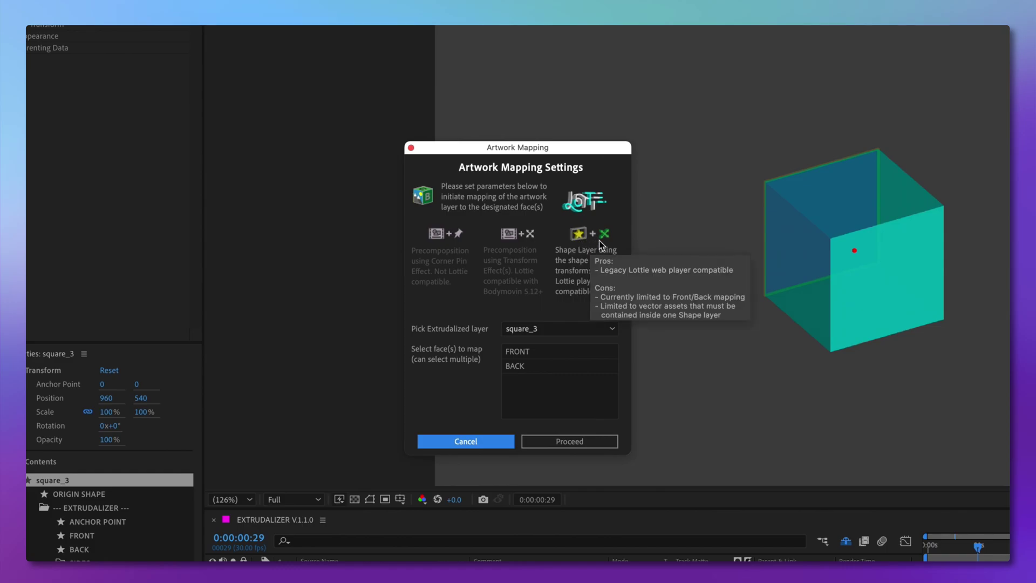
pyautogui.click(517, 351)
pyautogui.click(569, 441)
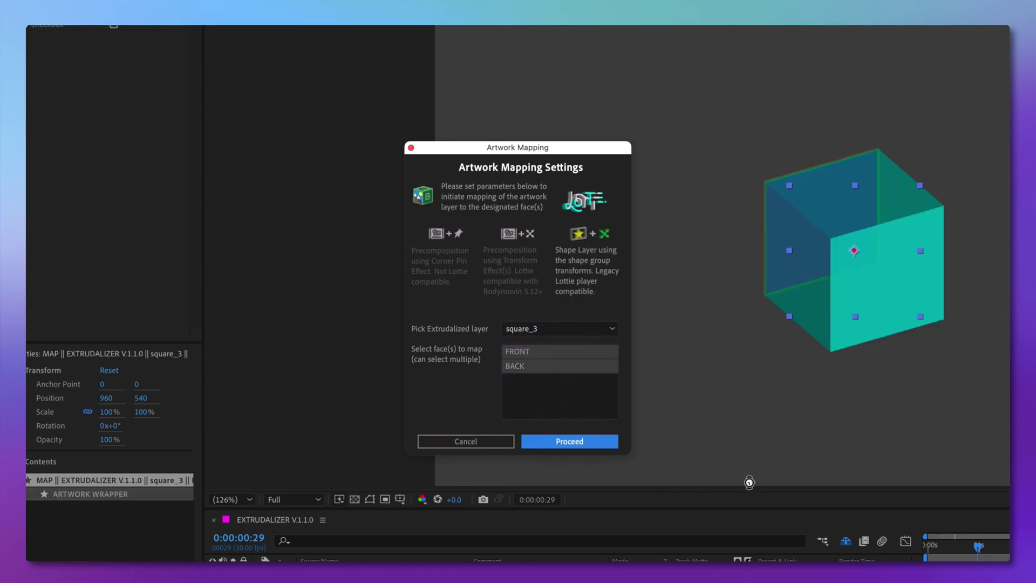
# - Create a FRONT text layer and a duplicate reading BACK
pyautogui.click(617, 465)
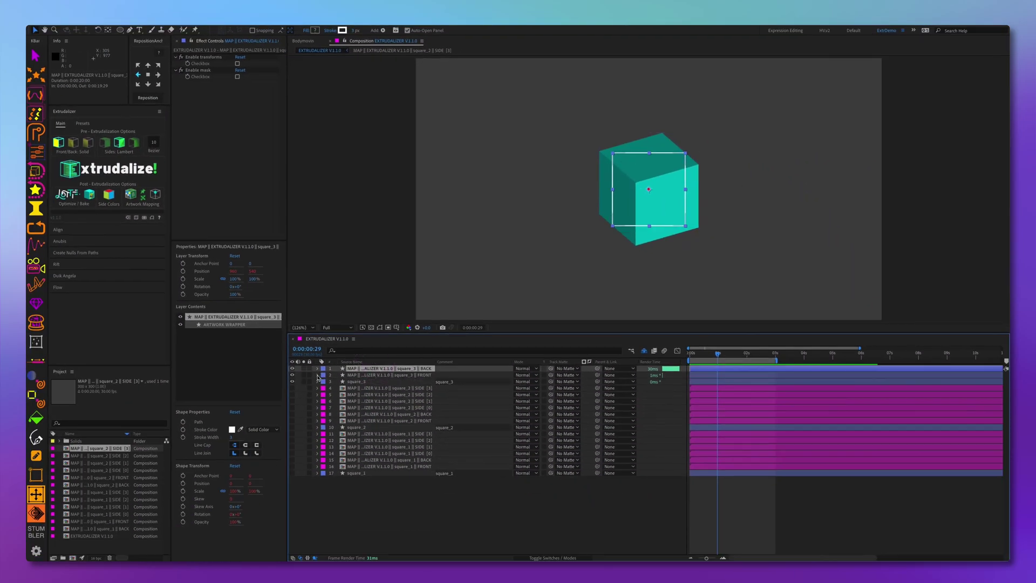
pyautogui.click(317, 375)
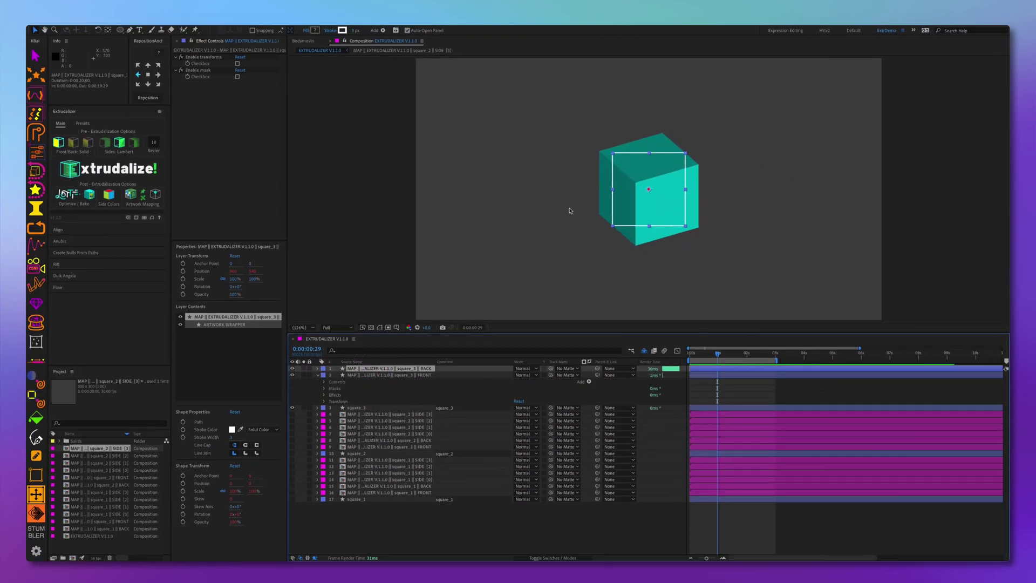
pyautogui.rightClick(490, 142)
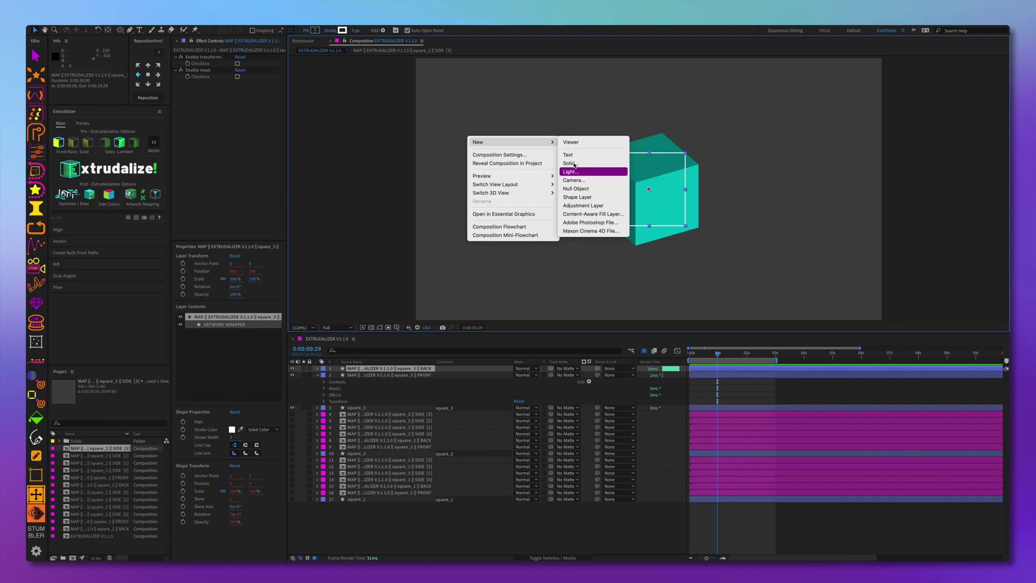
pyautogui.click(588, 160)
pyautogui.write('FRONT')
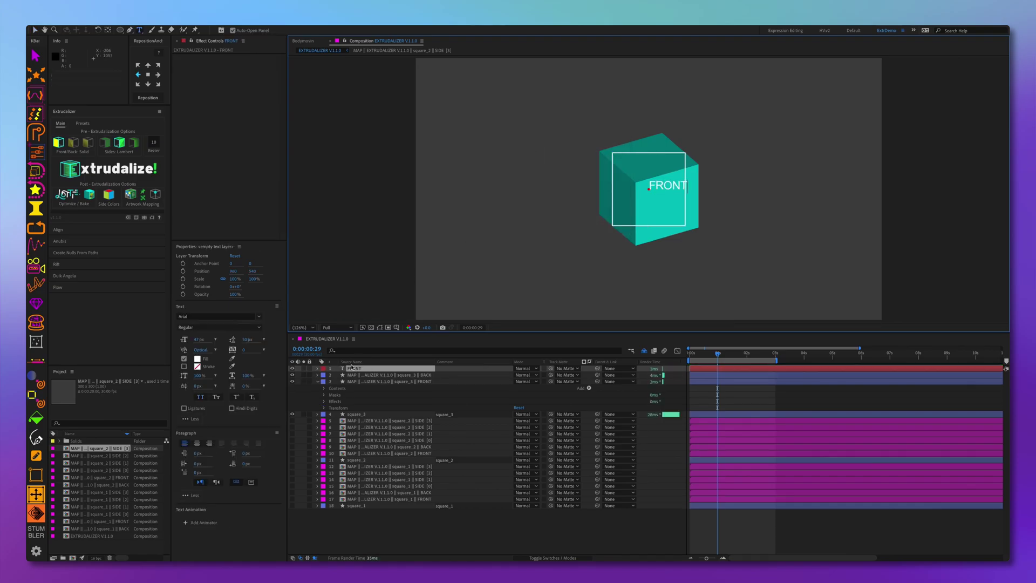
pyautogui.hotkey('ctrl', 'd')
pyautogui.doubleClick(357, 369)
pyautogui.write('BACK')
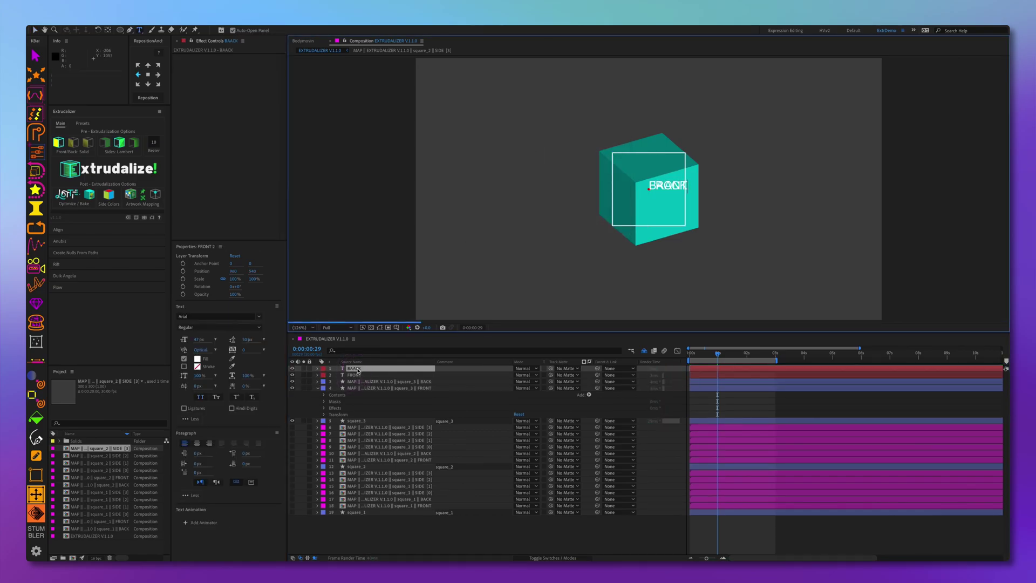
pyautogui.click(355, 376)
# - Convert the FRONT and BACK text into shape outlines and delete the original text layers
pyautogui.rightClick(354, 375)
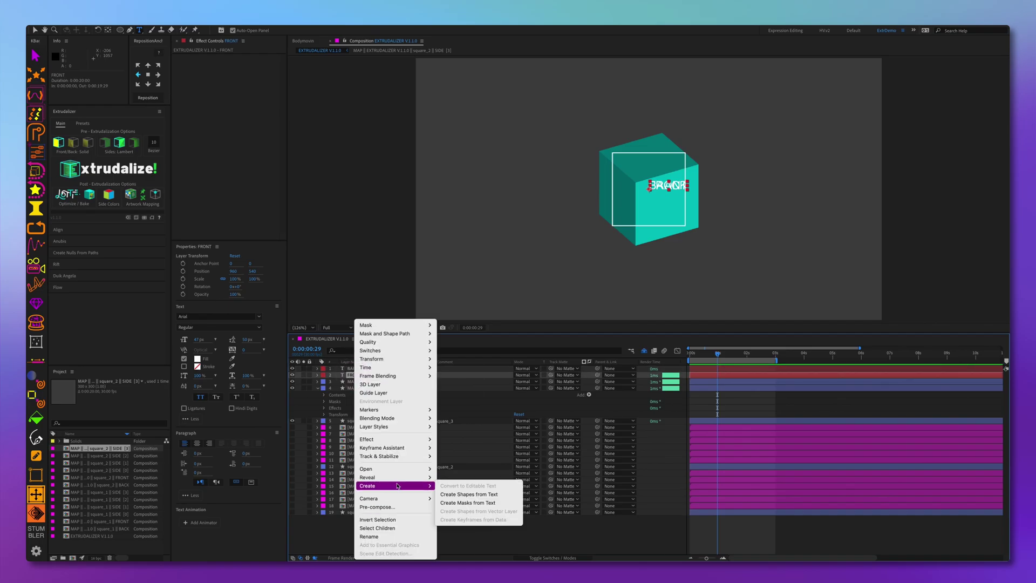
pyautogui.click(475, 485)
pyautogui.rightClick(356, 368)
pyautogui.click(474, 485)
pyautogui.press('Delete')
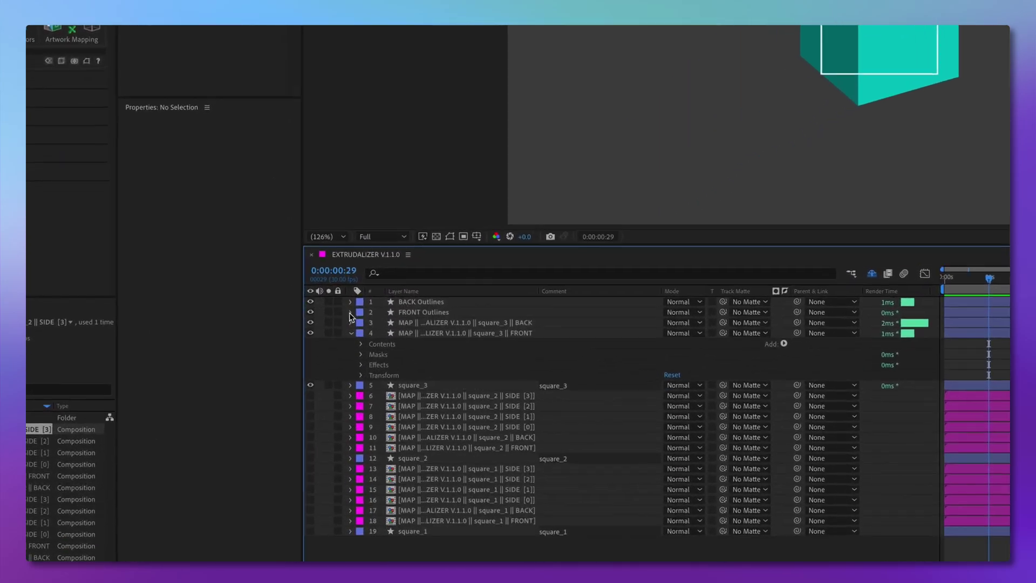
# - Paste the FRONT letter group into the FRONT MAP layer's ARTWORK WRAPPER
pyautogui.click(344, 401)
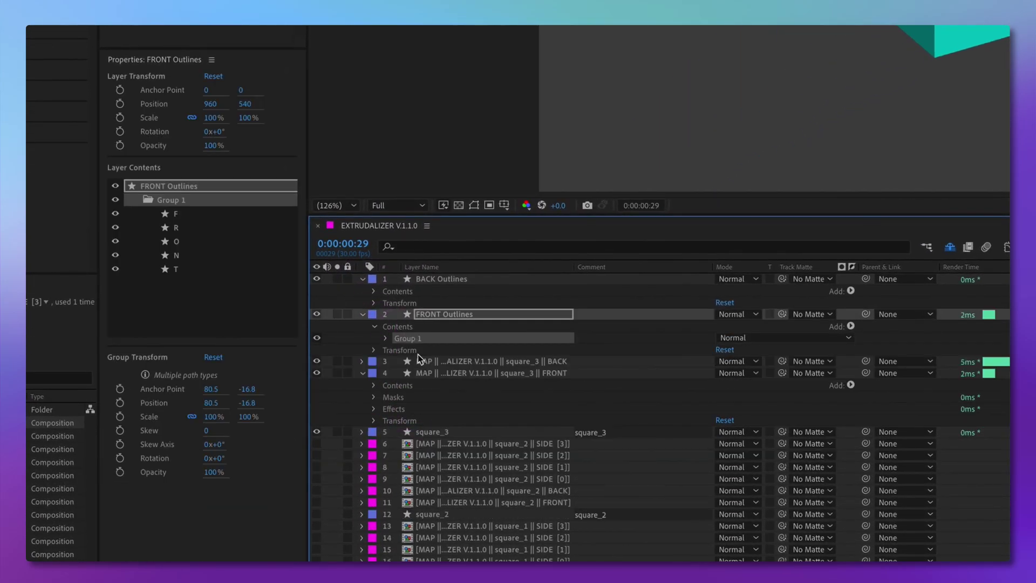
pyautogui.click(373, 291)
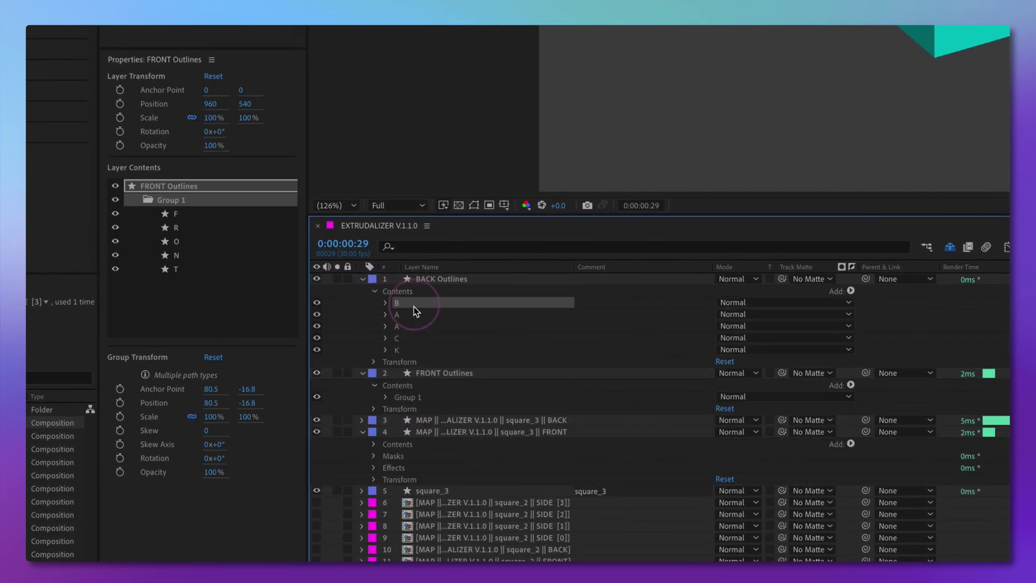
pyautogui.click(423, 303)
pyautogui.click(431, 350)
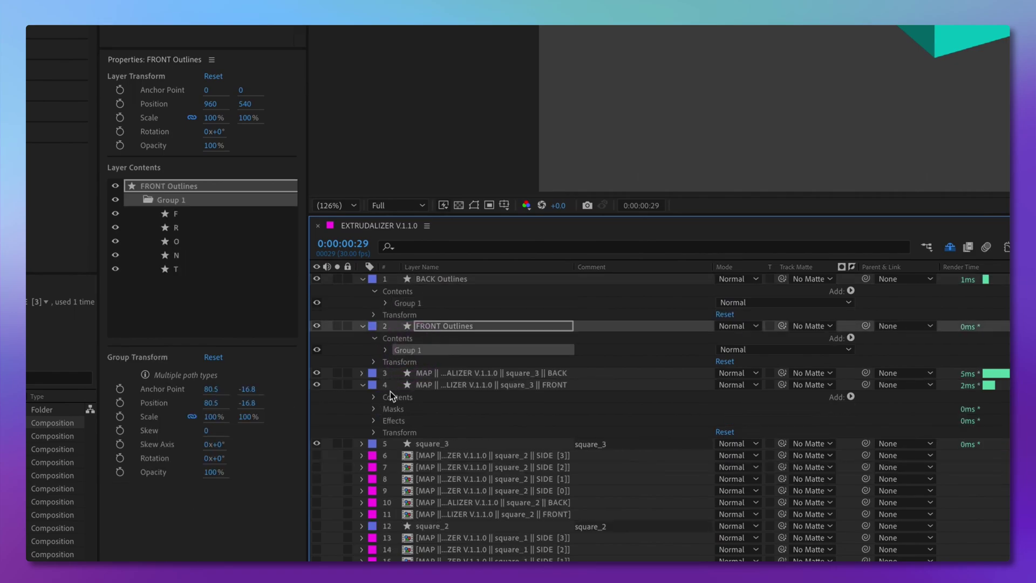
pyautogui.click(456, 385)
pyautogui.click(373, 396)
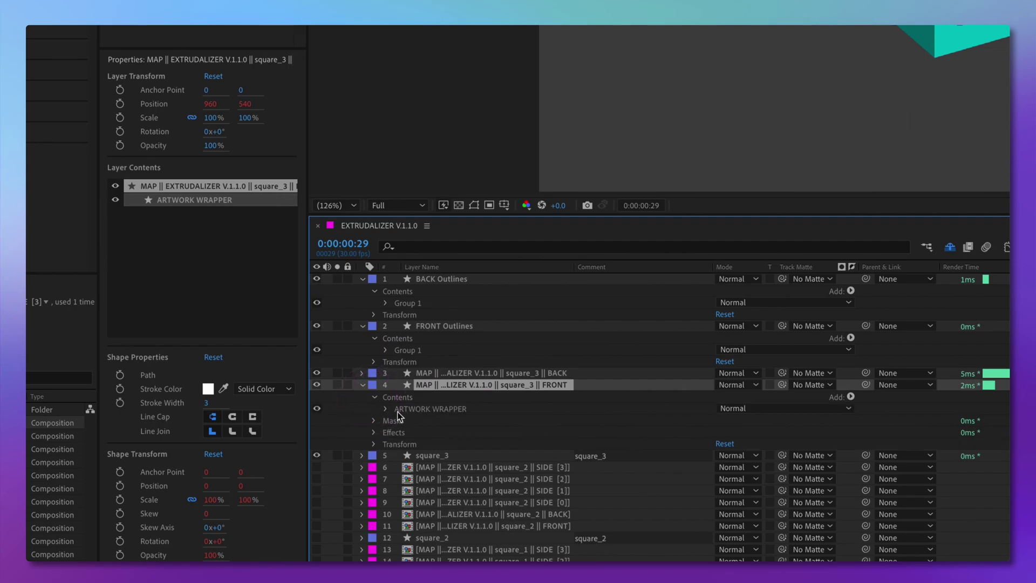
pyautogui.click(383, 410)
pyautogui.click(435, 409)
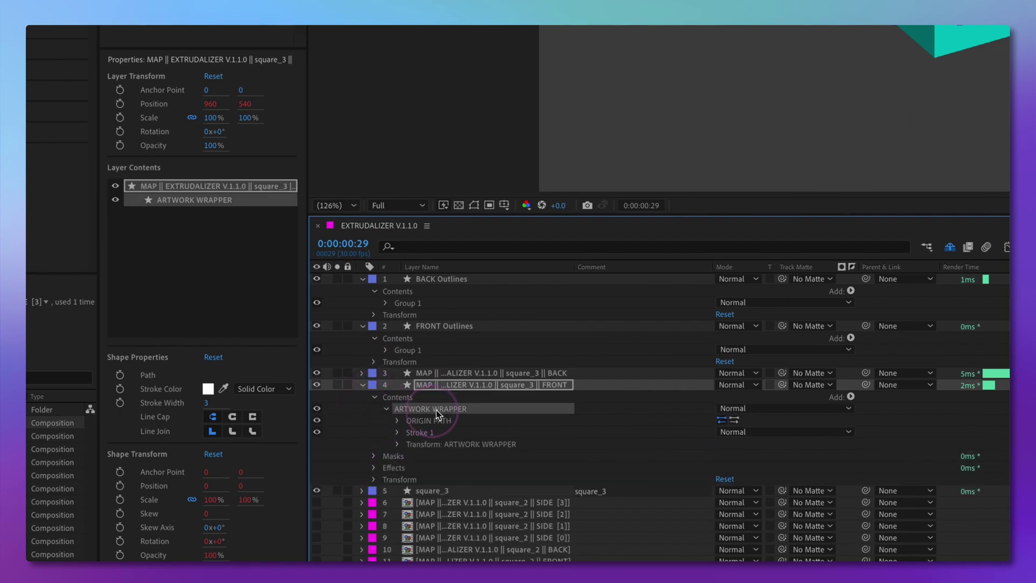
pyautogui.hotkey('ctrl', 'v')
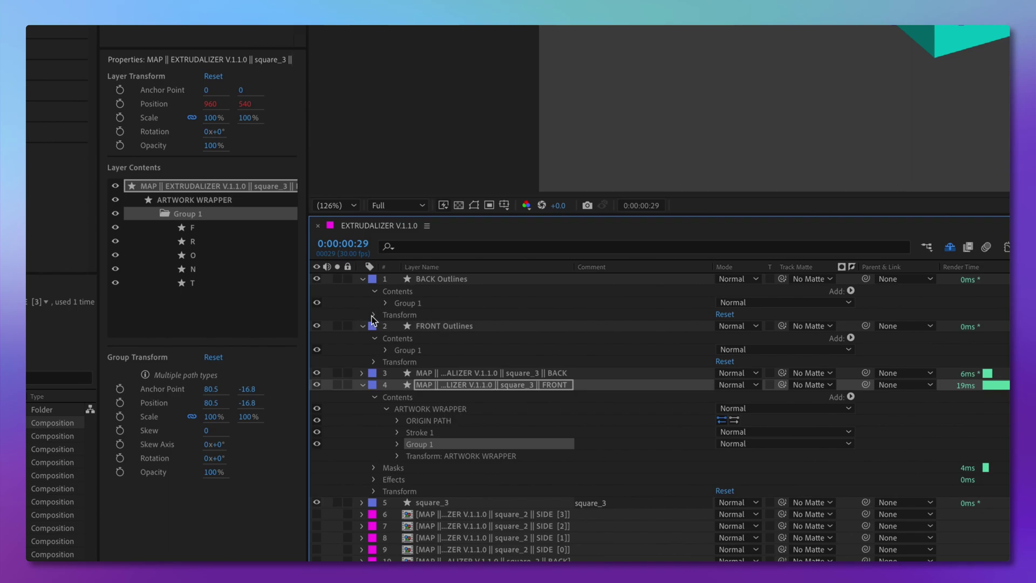
# - Place the BACK letter group inside the BACK MAP layer's ARTWORK WRAPPER
pyautogui.click(417, 303)
pyautogui.click(361, 377)
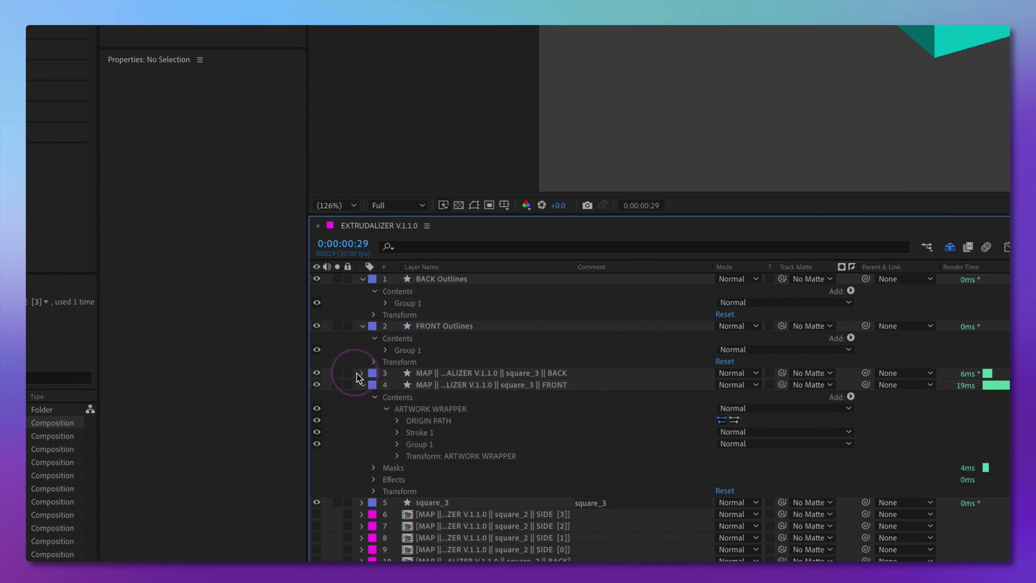
pyautogui.click(363, 374)
pyautogui.click(374, 385)
pyautogui.click(413, 399)
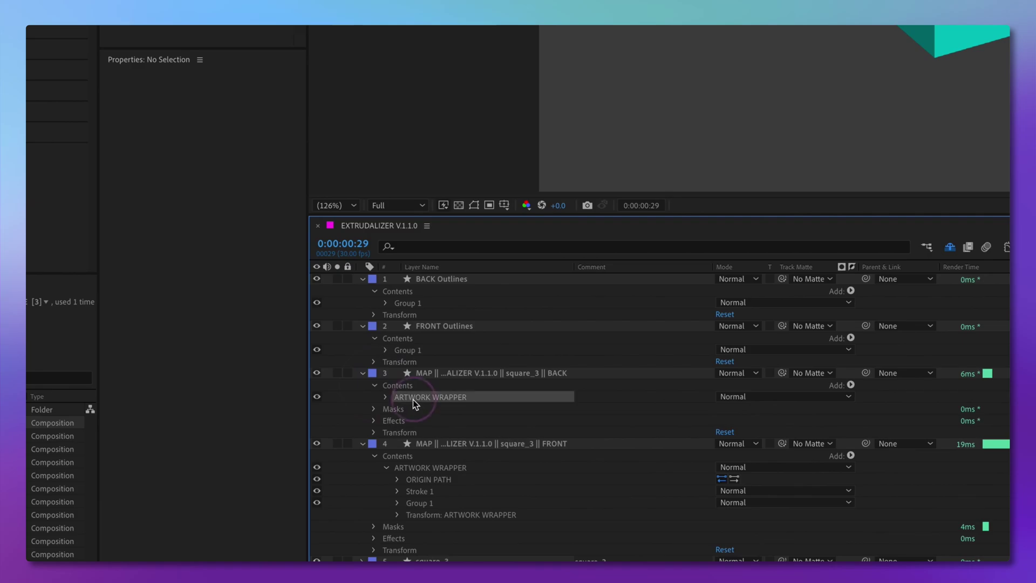
pyautogui.click(387, 397)
pyautogui.click(420, 432)
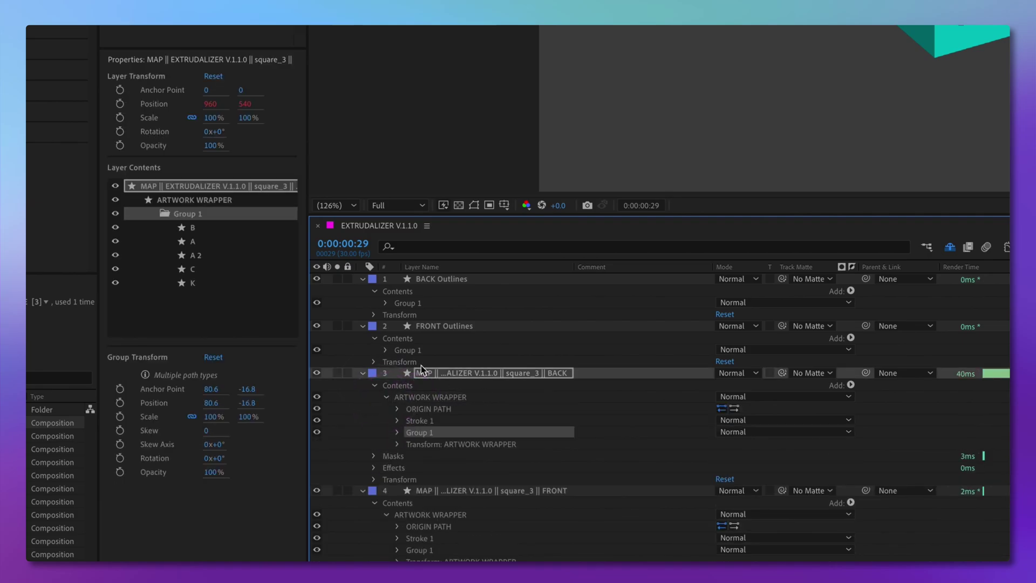
# - Delete the leftover FRONT and BACK Outlines layers
pyautogui.click(441, 280)
pyautogui.keyDown('shift'); pyautogui.click(443, 325); pyautogui.keyUp('shift')
pyautogui.press('Delete')
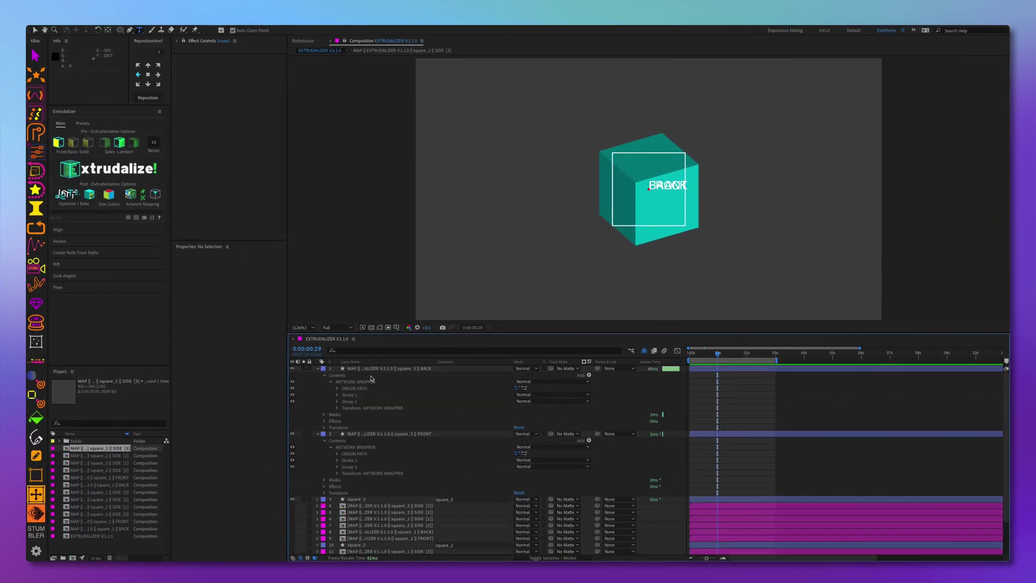
# - Move the BACK and FRONT labels on the cube face, then enable the map layer's transforms and mask
pyautogui.click(359, 403)
pyautogui.moveTo(659, 187); pyautogui.dragTo(647, 192)
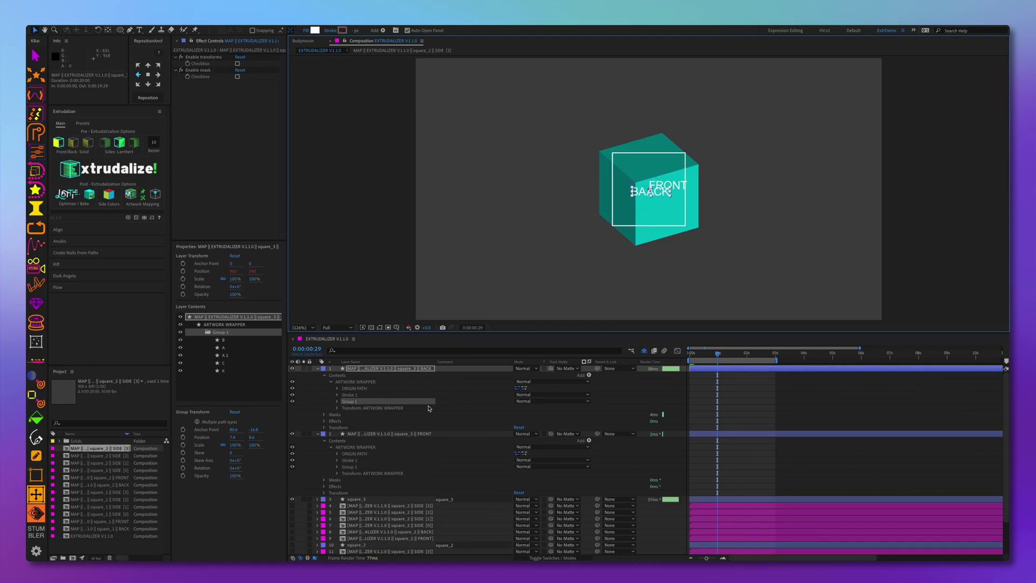
pyautogui.click(347, 467)
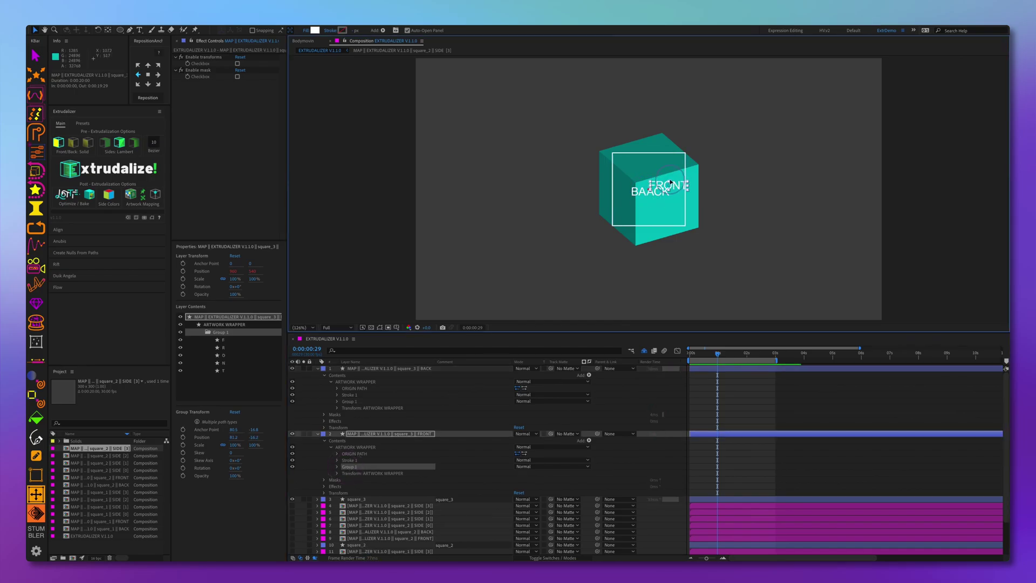
pyautogui.moveTo(670, 184); pyautogui.dragTo(653, 176)
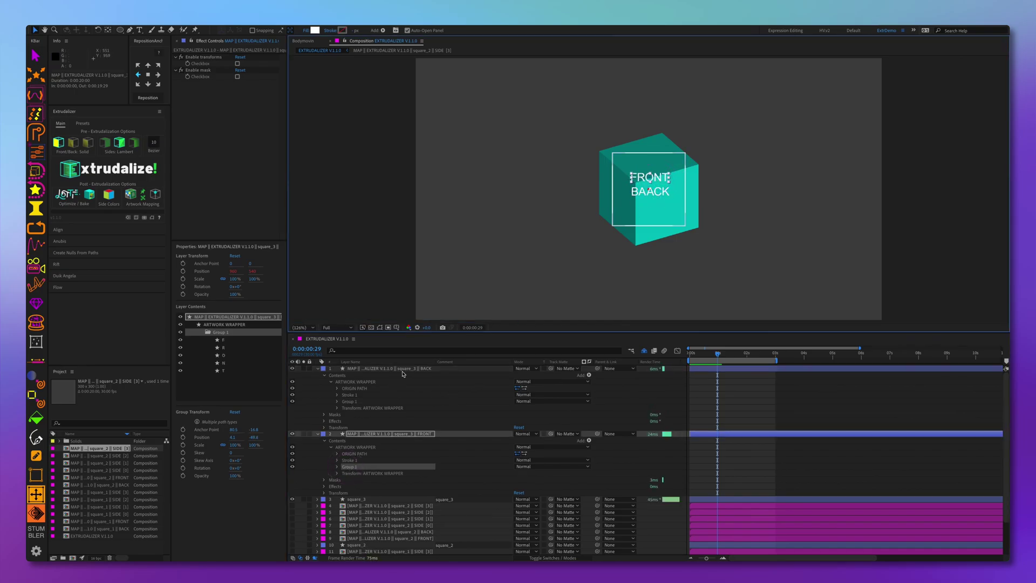
pyautogui.click(318, 434)
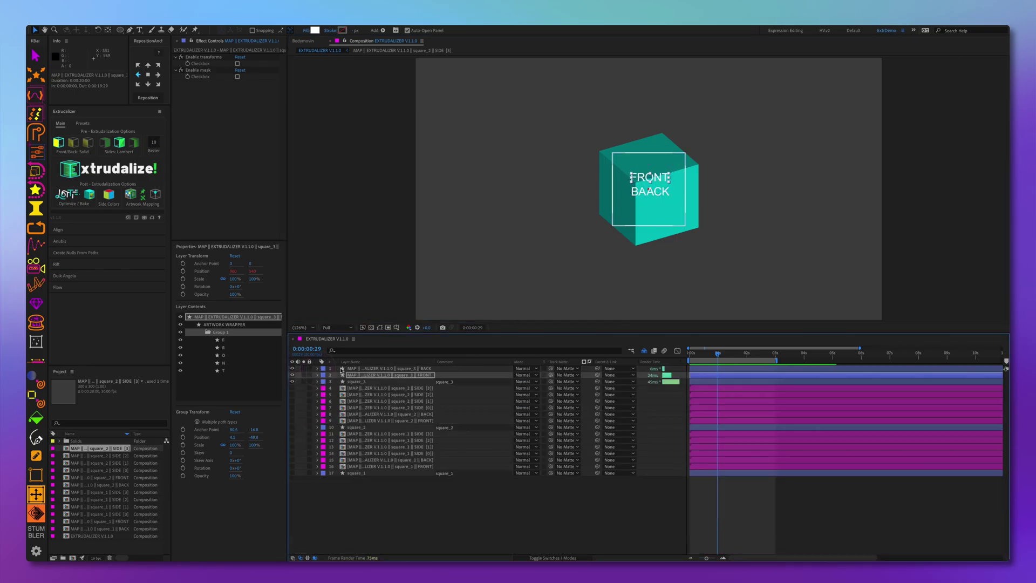
pyautogui.click(237, 76)
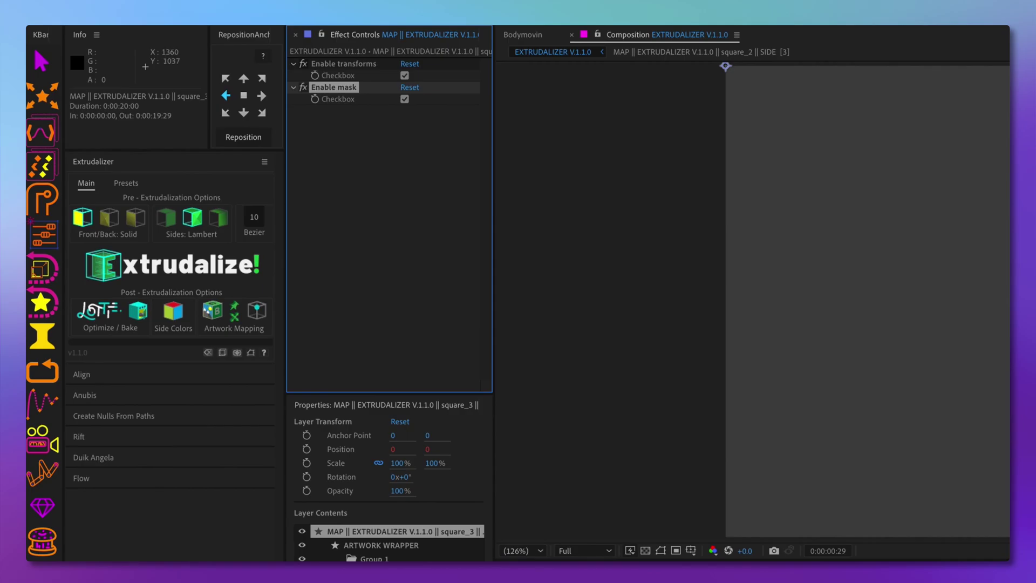
# - Apply the Y axis loop preset to the square_3 cube and preview its spin
pyautogui.click(126, 183)
pyautogui.click(216, 213)
pyautogui.click(878, 518)
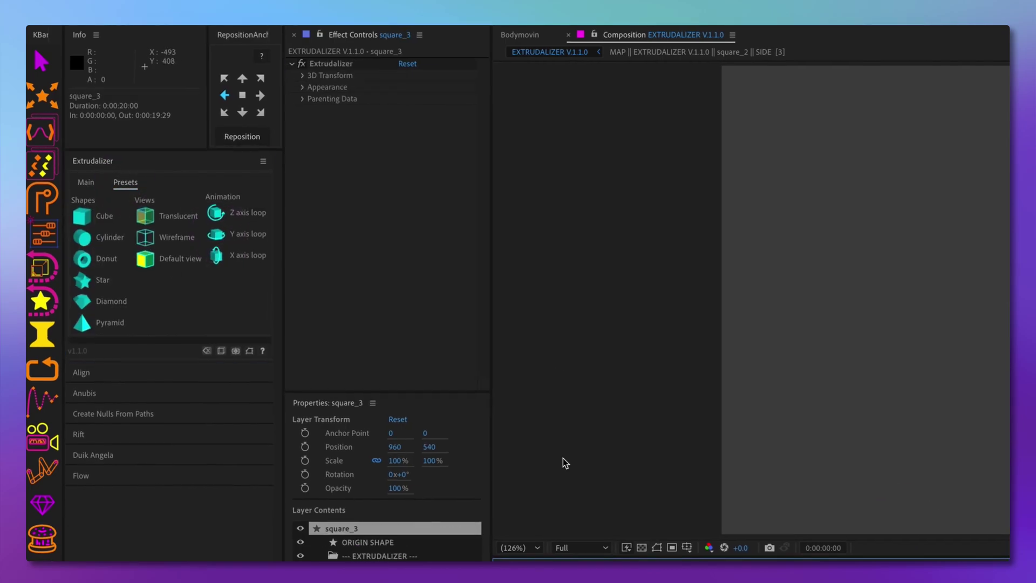
pyautogui.click(182, 201)
pyautogui.press('space')
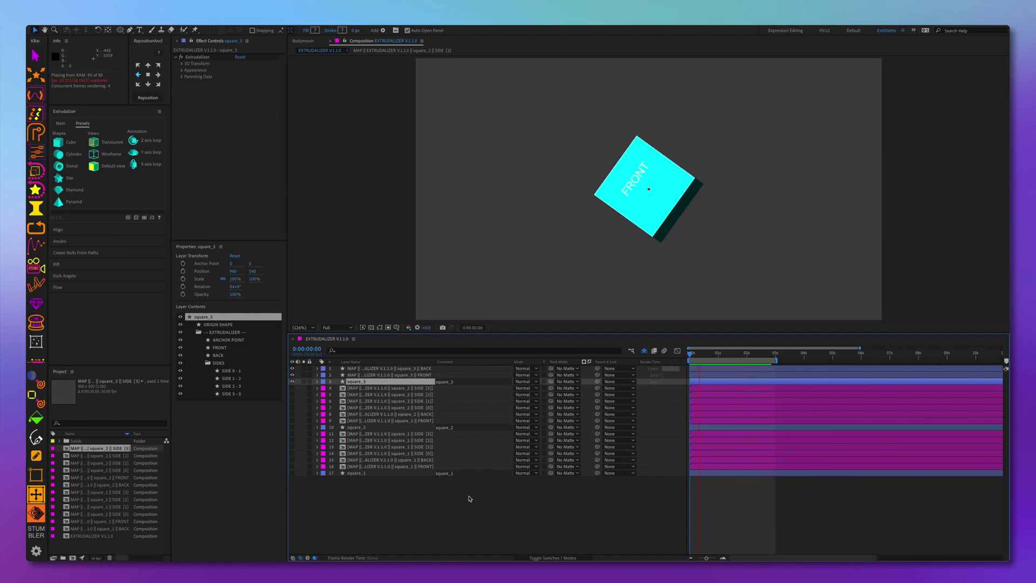
pyautogui.click(353, 379)
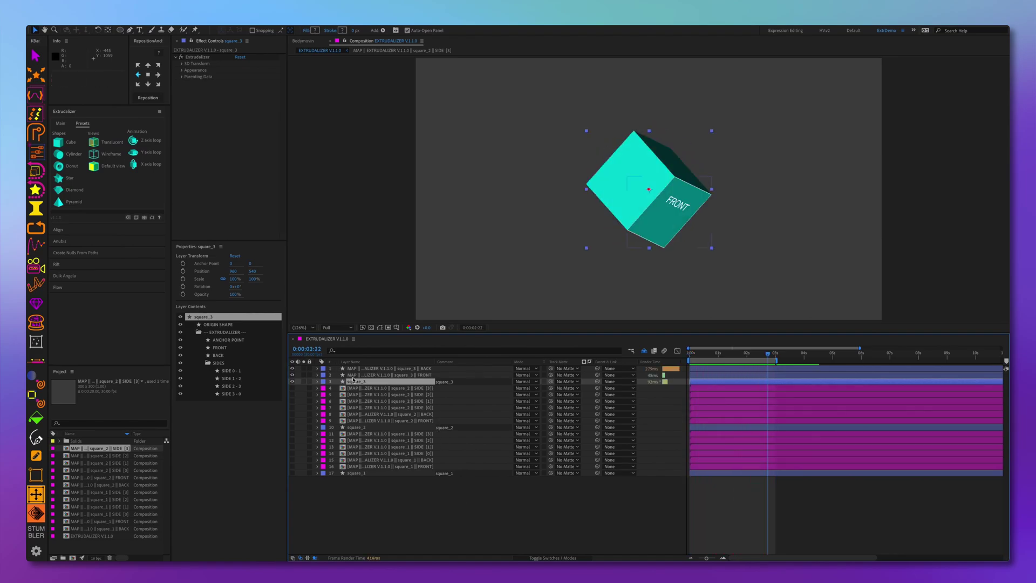
# - Move the cube to the composition's right side and make layers 4–17 visible
pyautogui.click(317, 375)
pyautogui.click(718, 371)
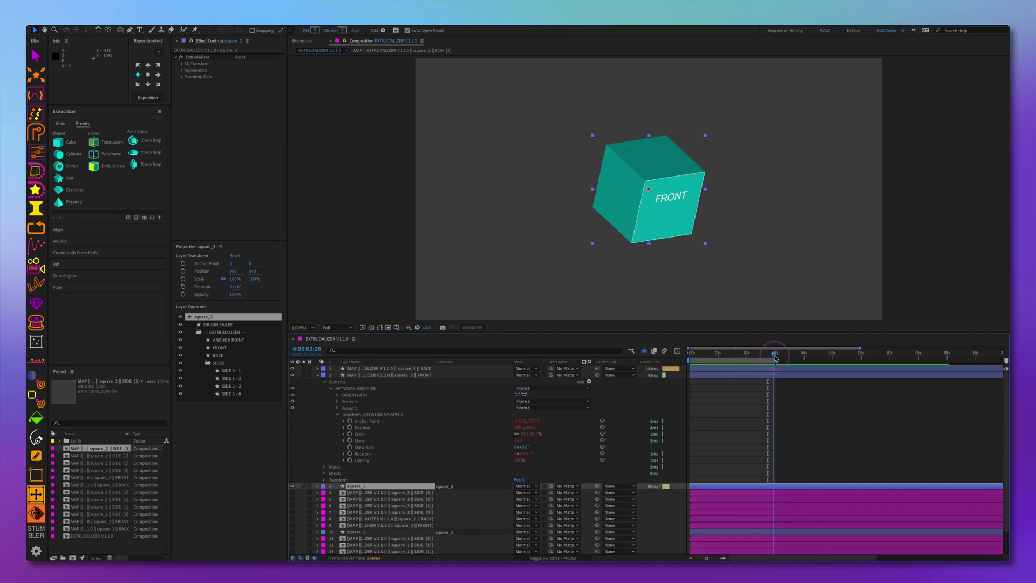
pyautogui.moveTo(718, 371); pyautogui.dragTo(691, 353)
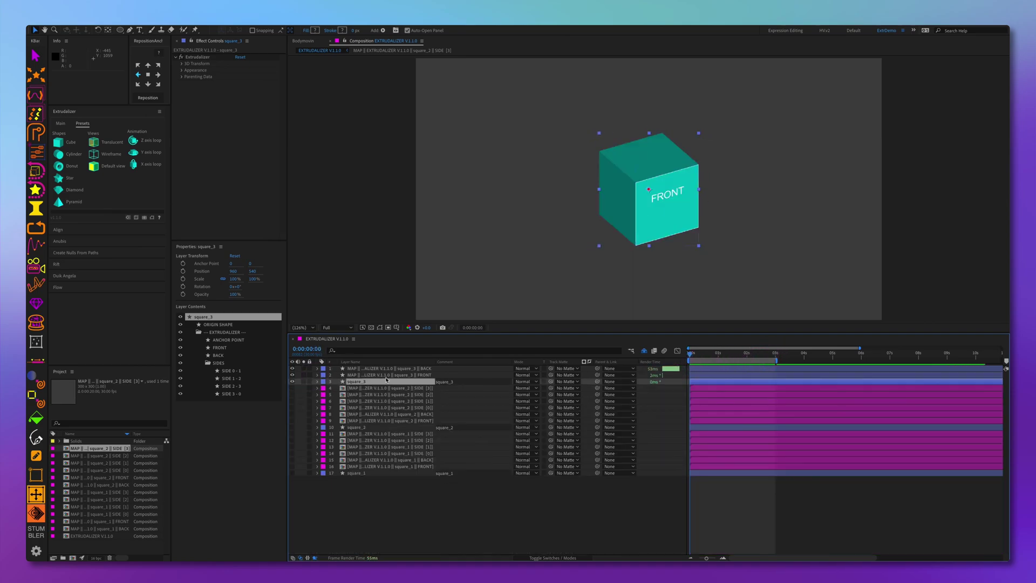
pyautogui.hotkey('ctrl', 'shift', 'a')
pyautogui.click(619, 231)
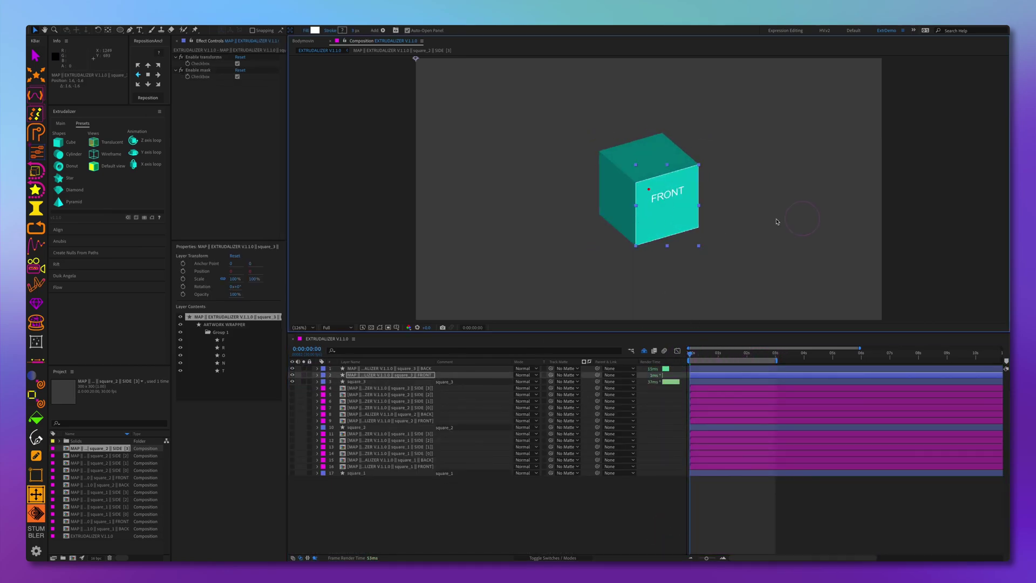
pyautogui.moveTo(619, 230); pyautogui.dragTo(796, 236)
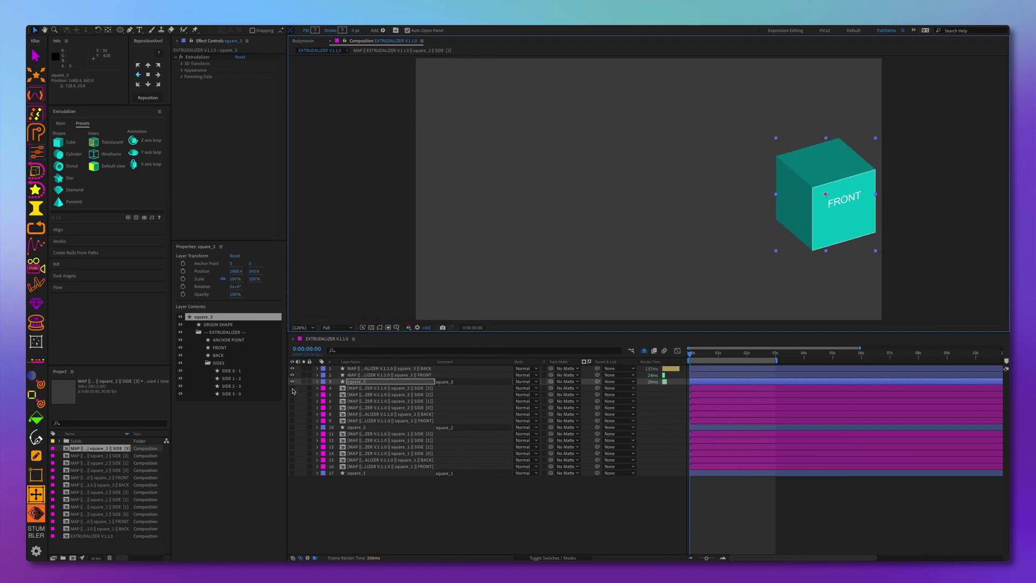
pyautogui.moveTo(294, 390); pyautogui.dragTo(294, 488)
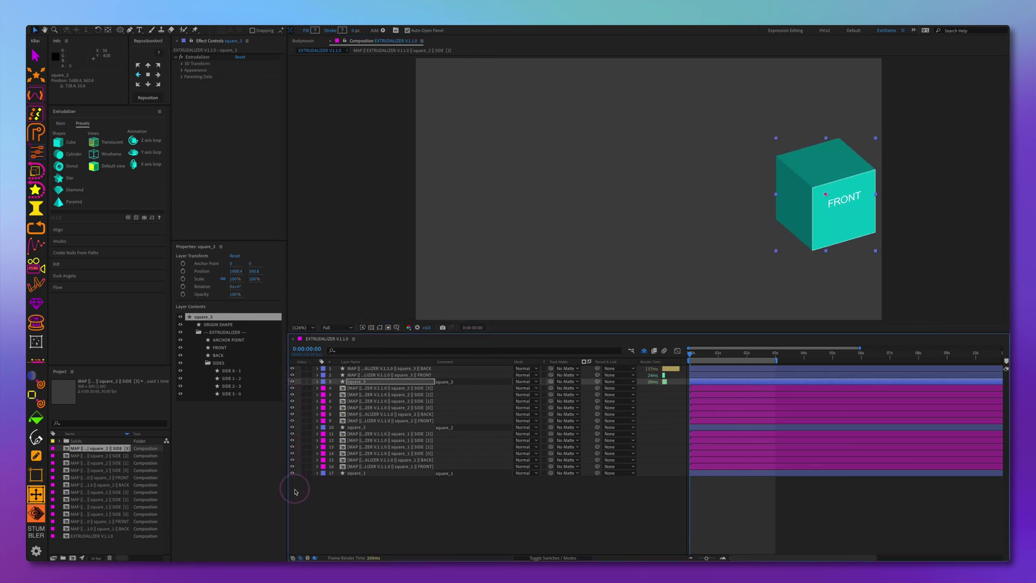
# - Preview the three cubes, then map square_1's face layers 11–16 using Corner Pin
pyautogui.press('space')
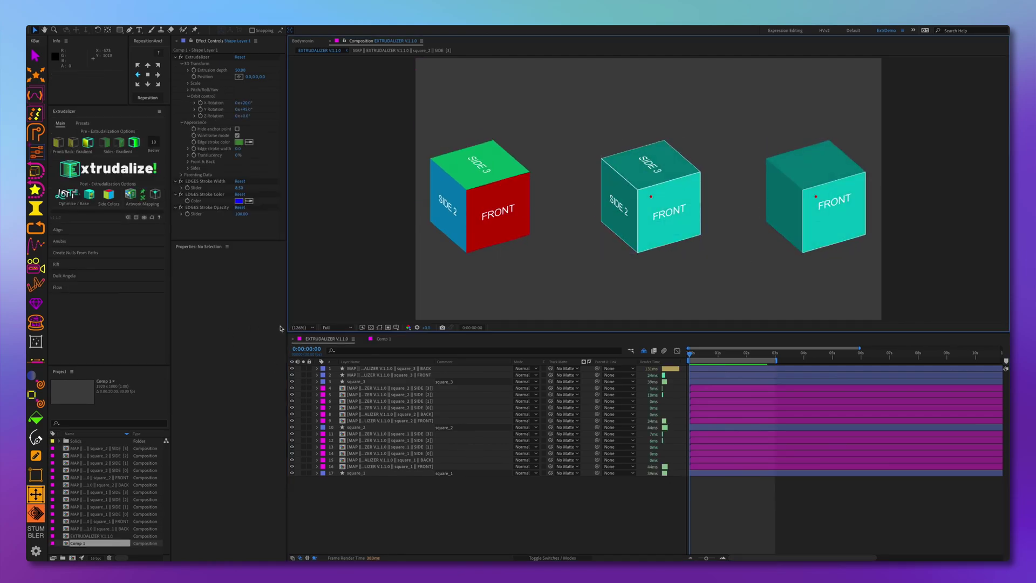
pyautogui.click(473, 211)
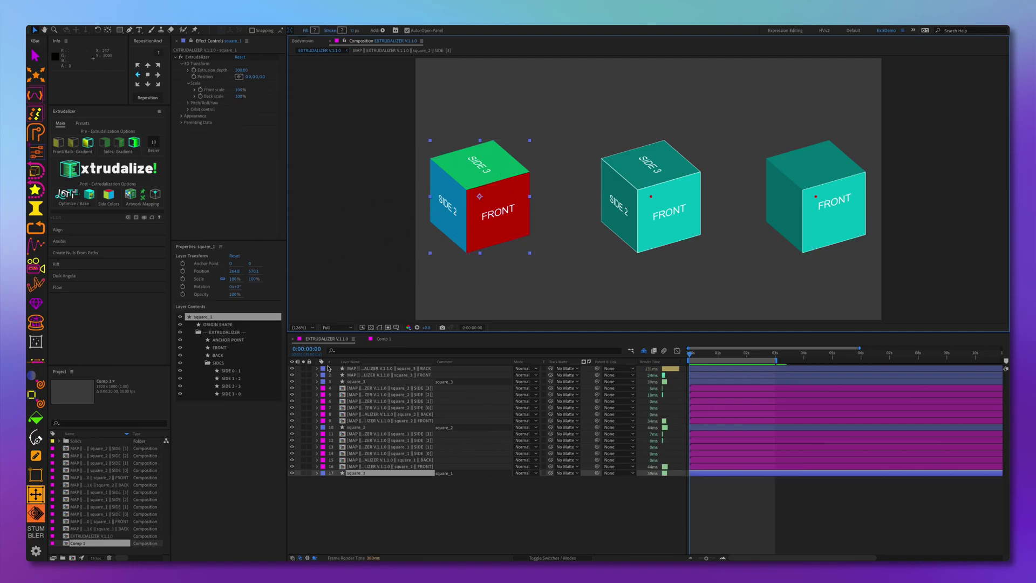
pyautogui.click(399, 440)
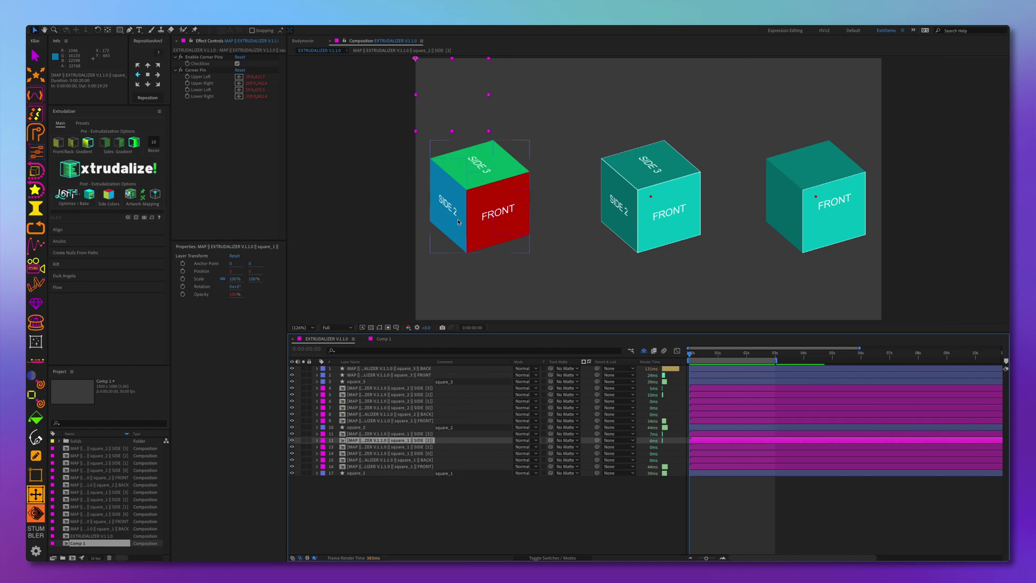
pyautogui.click(382, 433)
pyautogui.keyDown('shift'); pyautogui.click(382, 466); pyautogui.keyUp('shift')
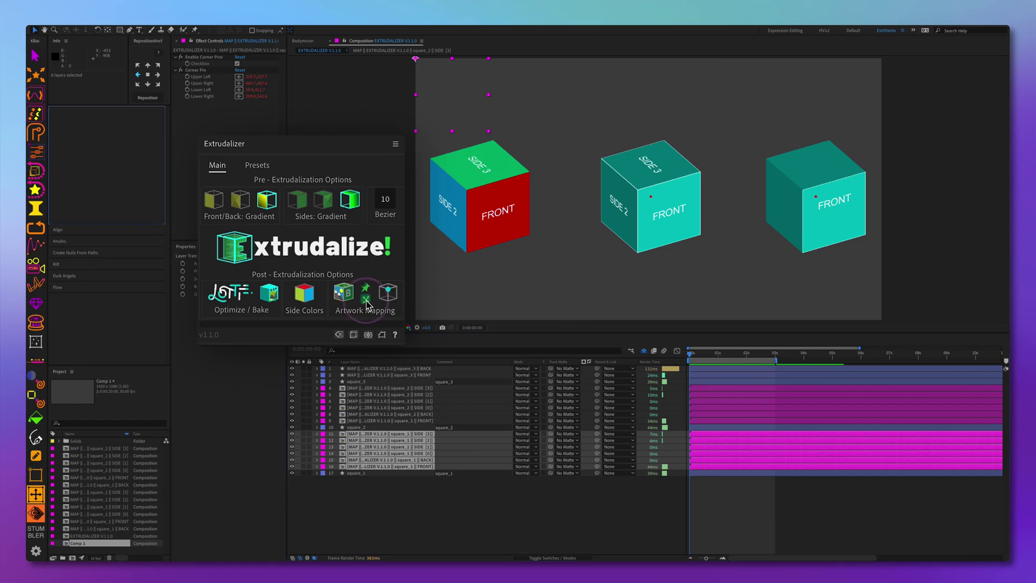
pyautogui.click(366, 305)
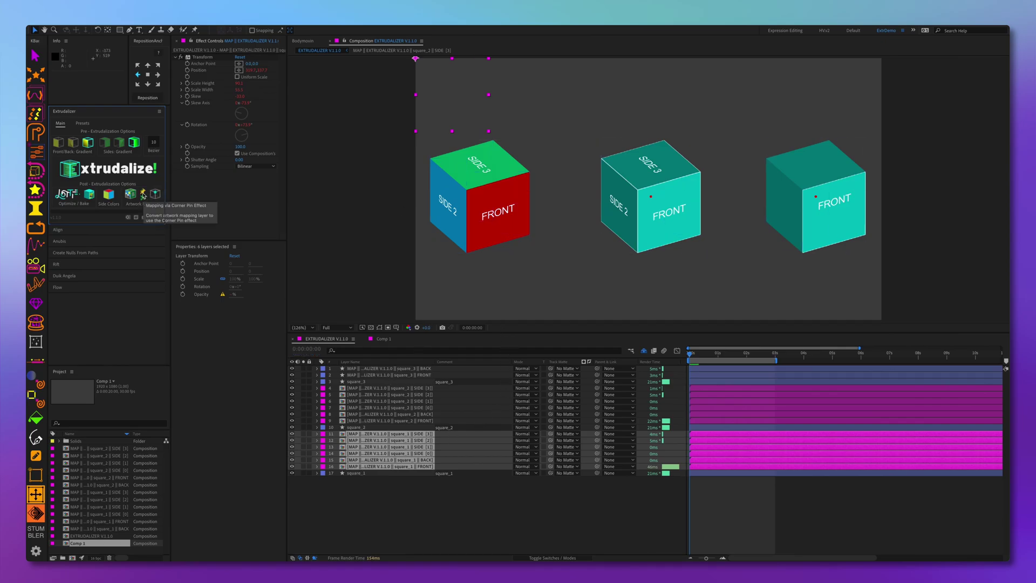
pyautogui.click(143, 195)
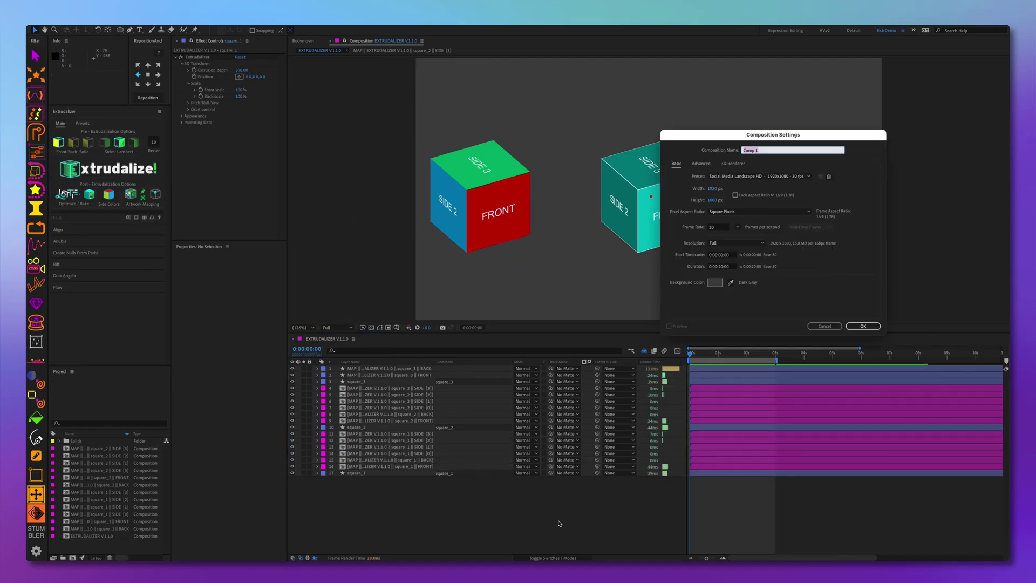
# - Draw a tall rectangle in Comp 1 and set its corner Roundness to 61
pyautogui.press('Return')
pyautogui.press('q')
pyautogui.moveTo(617, 115); pyautogui.dragTo(726, 283)
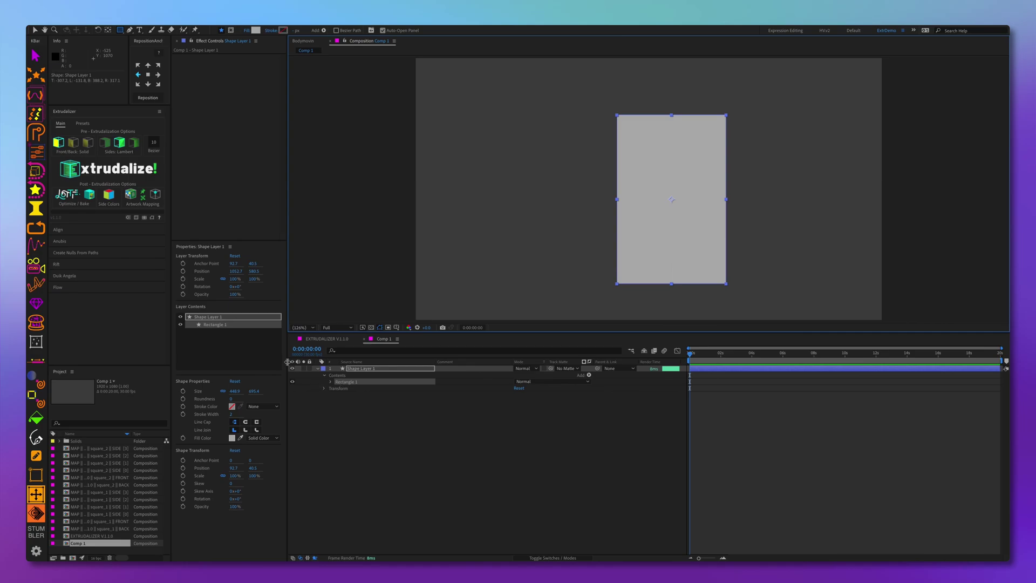
pyautogui.moveTo(231, 399); pyautogui.dragTo(265, 402)
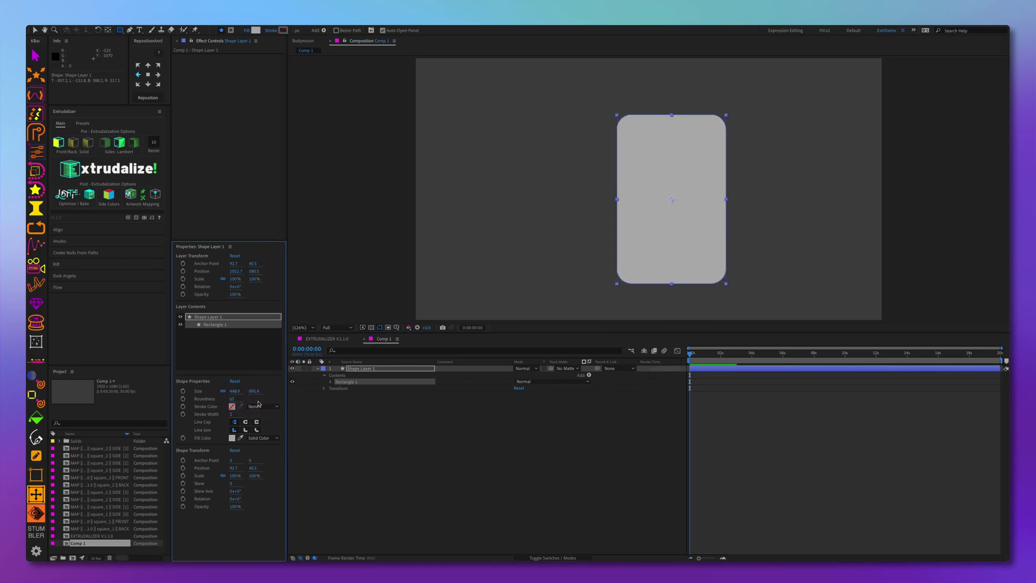
pyautogui.rightClick(383, 374)
# - Convert the rectangle to a Bezier path, extrude it with Lambert front/back shading, and tilt it
pyautogui.click(380, 416)
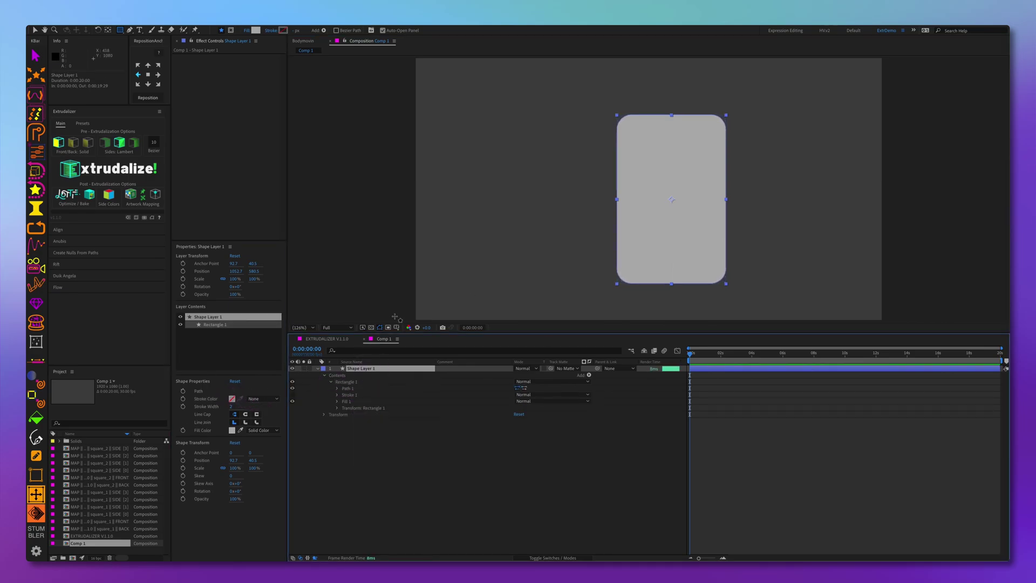
pyautogui.click(73, 142)
pyautogui.click(108, 169)
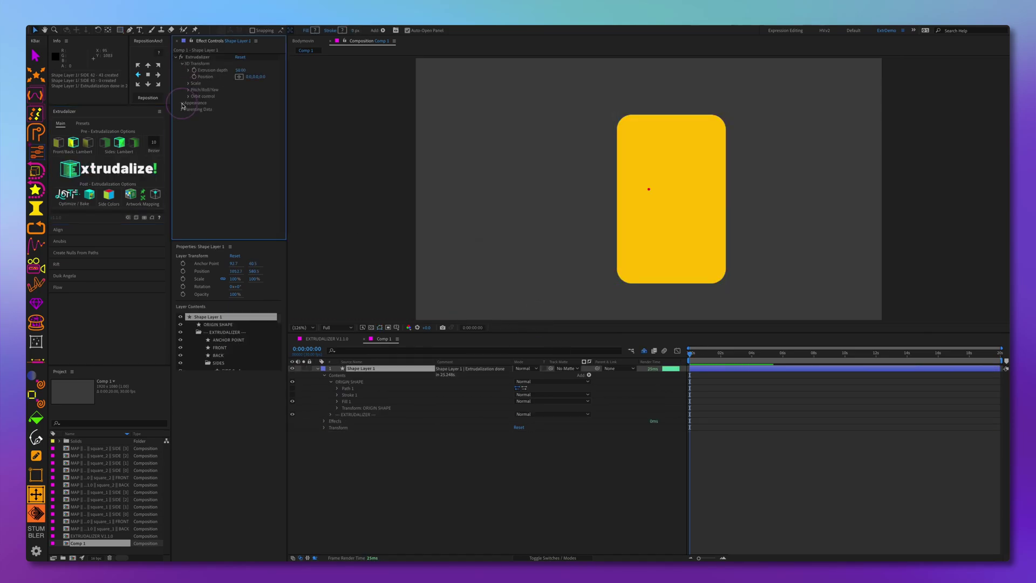
pyautogui.click(185, 102)
pyautogui.click(190, 96)
pyautogui.moveTo(262, 105); pyautogui.dragTo(240, 108)
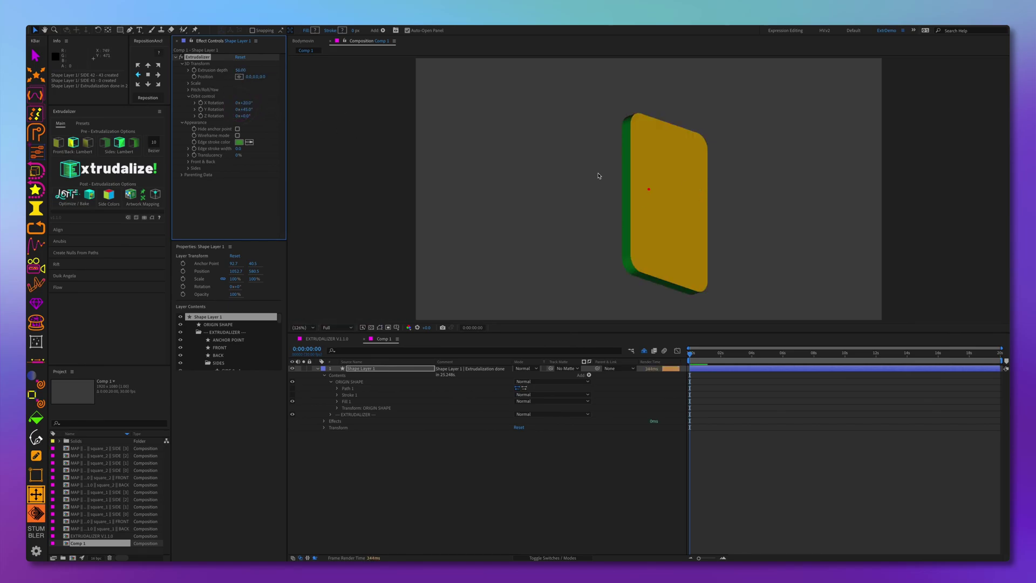
pyautogui.scroll(5, 643, 270)
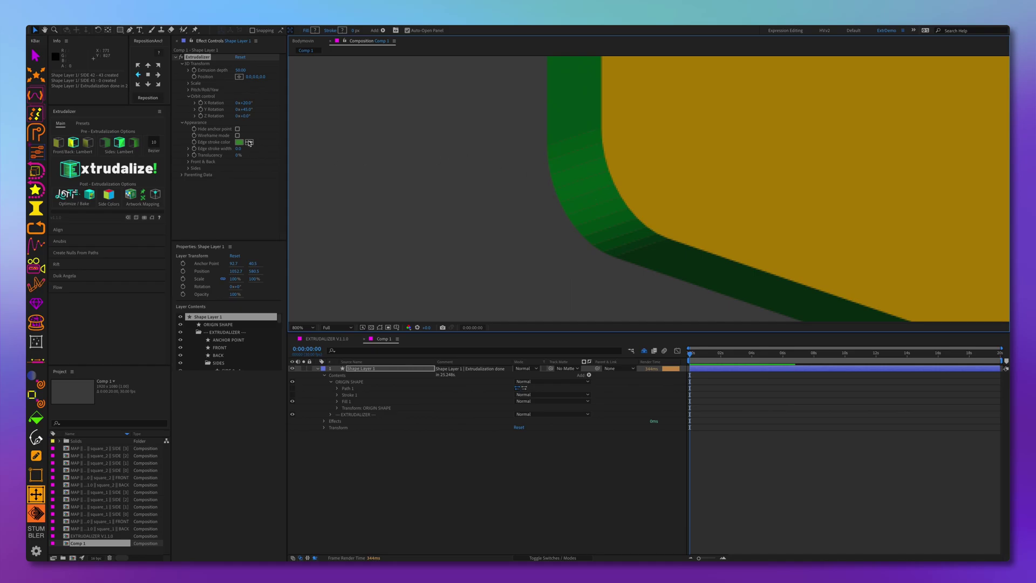
# - Set the edge stroke width to 1.0 and pan to inspect the slab's top and bottom
pyautogui.click(238, 148)
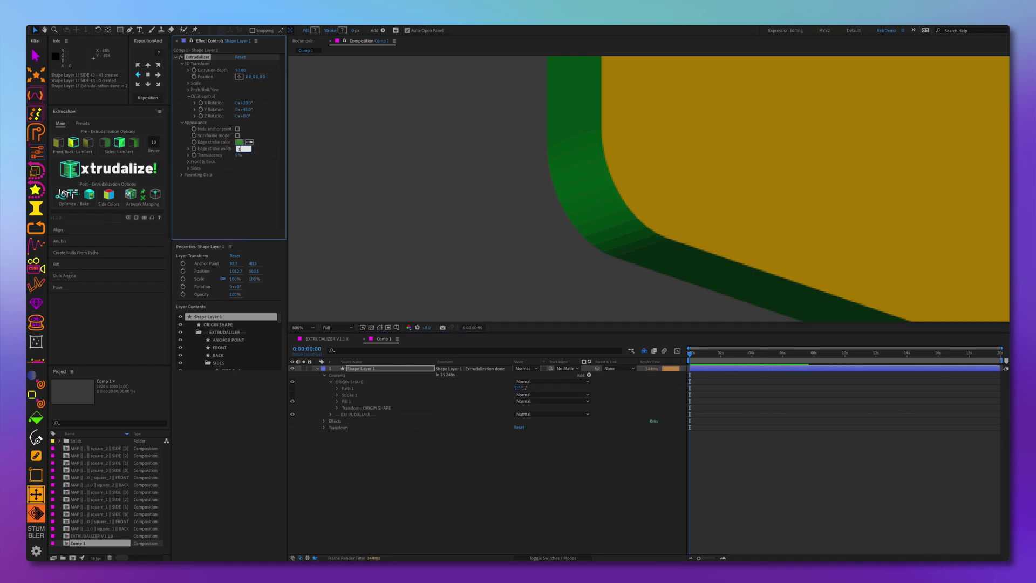
pyautogui.press('Return')
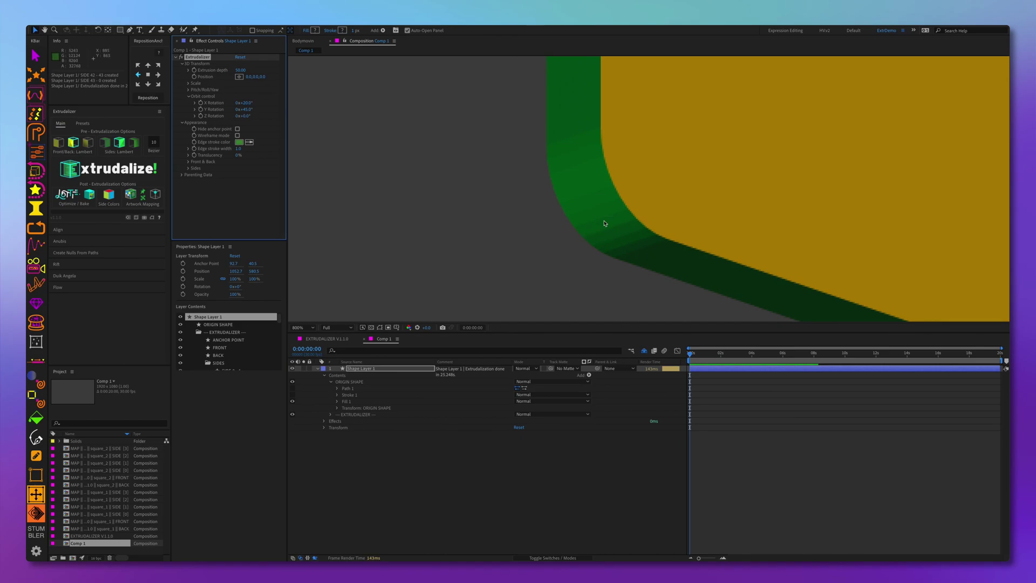
pyautogui.scroll(-1, 605, 222)
pyautogui.scroll(-1, 603, 226)
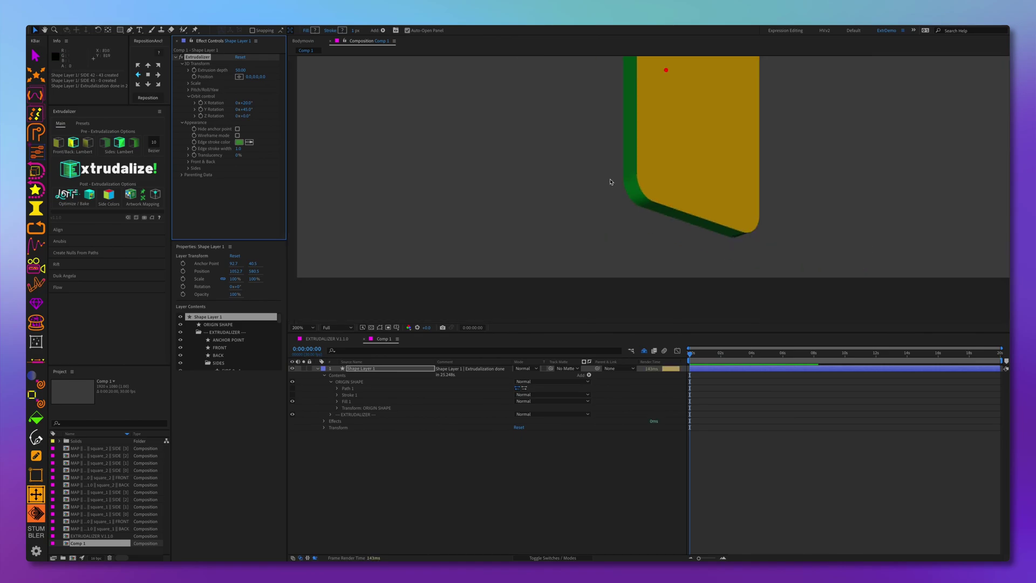
pyautogui.press('h')
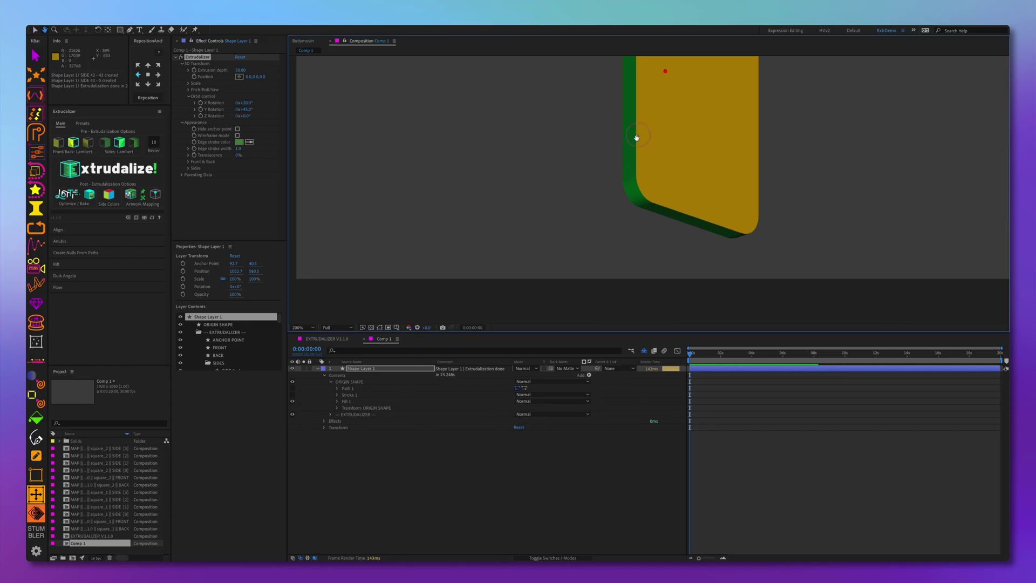
pyautogui.moveTo(636, 139); pyautogui.dragTo(608, 277)
pyautogui.moveTo(639, 177); pyautogui.dragTo(617, 108)
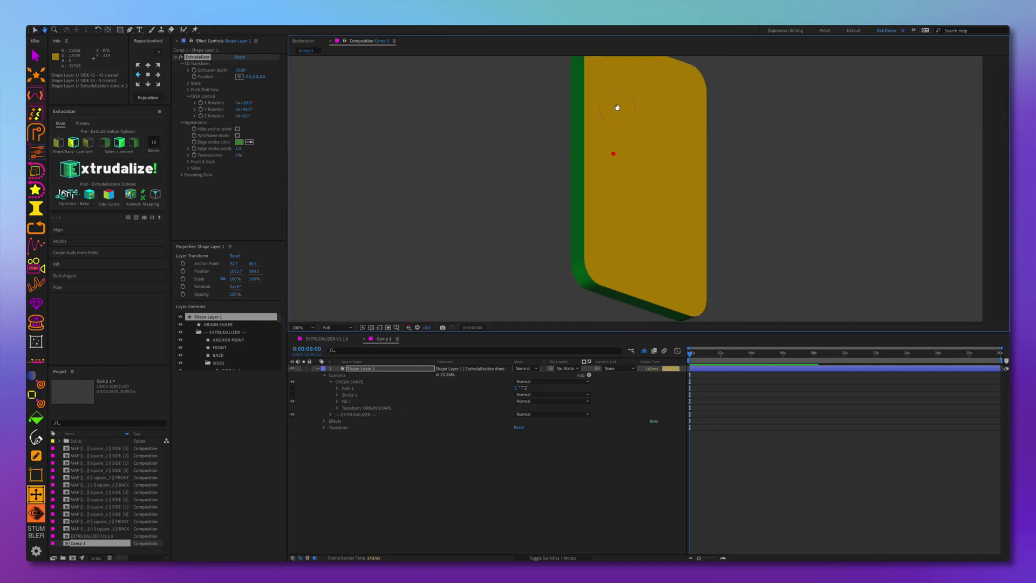
pyautogui.press('v')
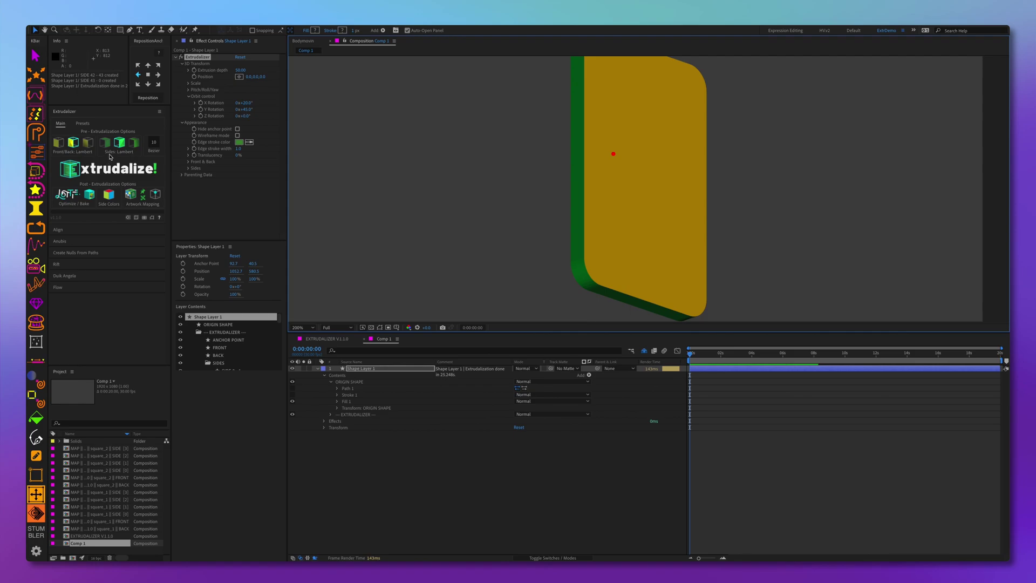
# - Re-extrude the slab with Gradient shading on Front/Back and Sides
pyautogui.moveTo(110, 156); pyautogui.dragTo(363, 185)
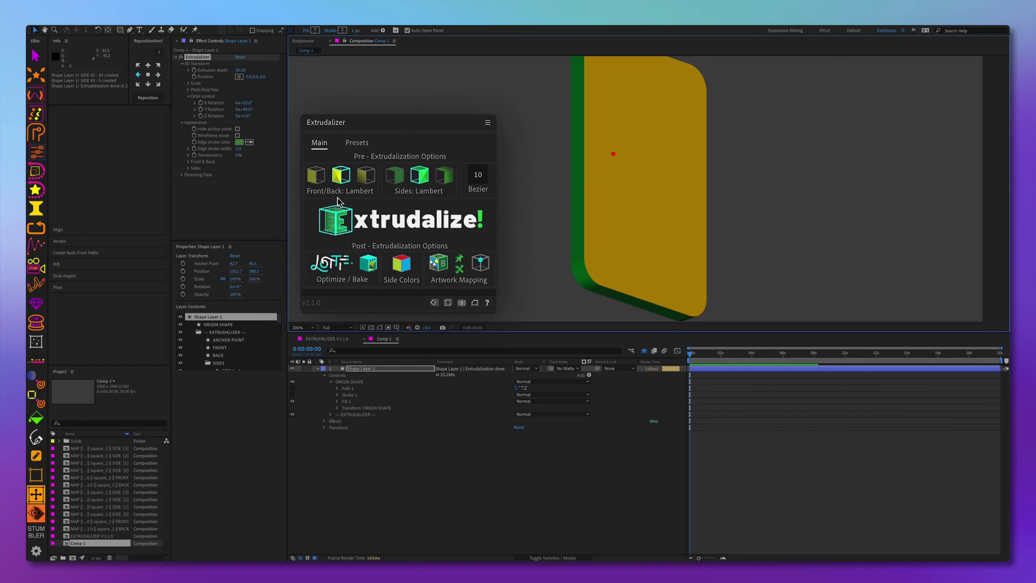
pyautogui.click(364, 185)
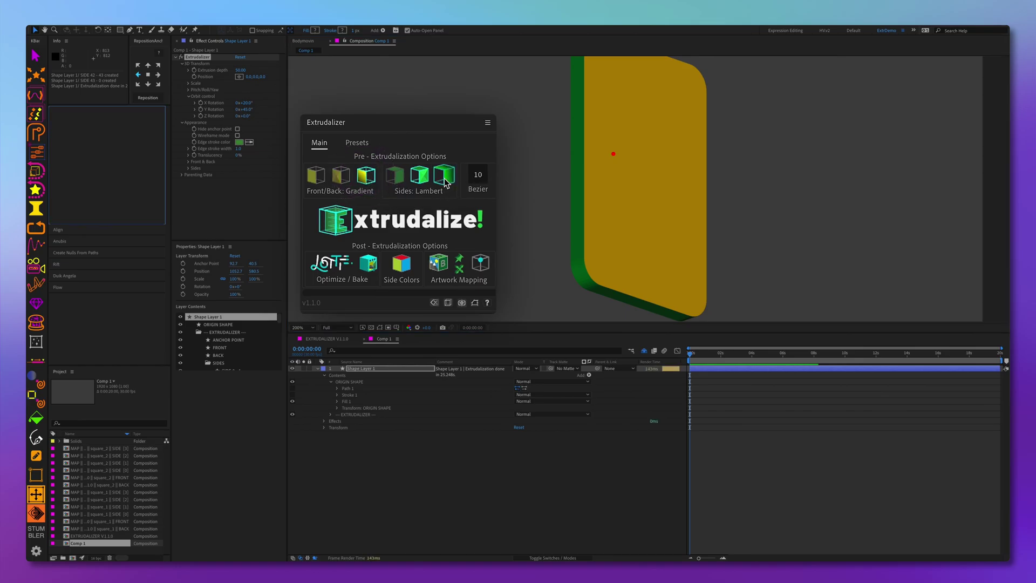
pyautogui.click(446, 182)
pyautogui.click(389, 221)
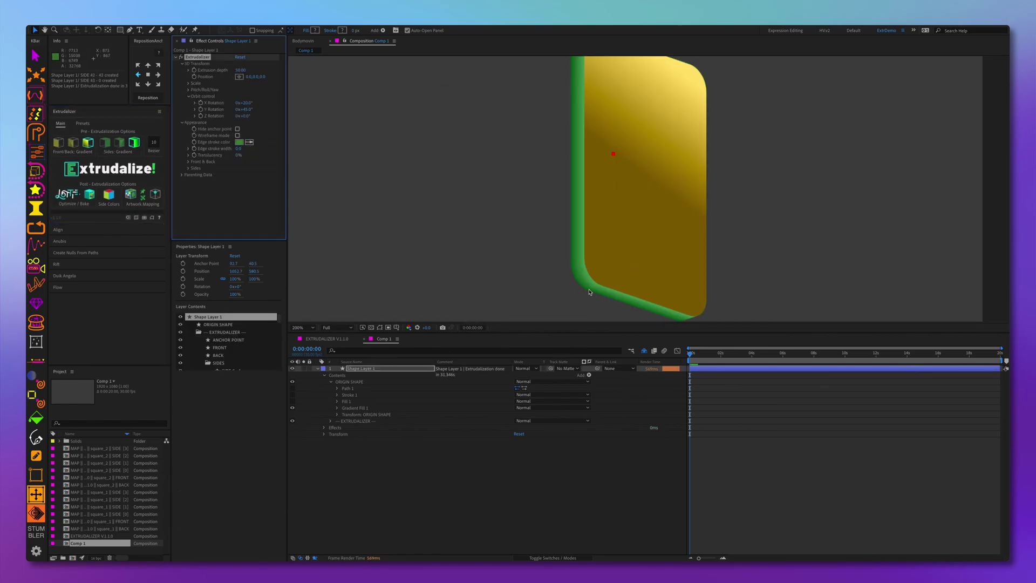
# - Raise the edge stroke width to 1.0, zoom out to 200% and reposition the view
pyautogui.scroll(4, 589, 292)
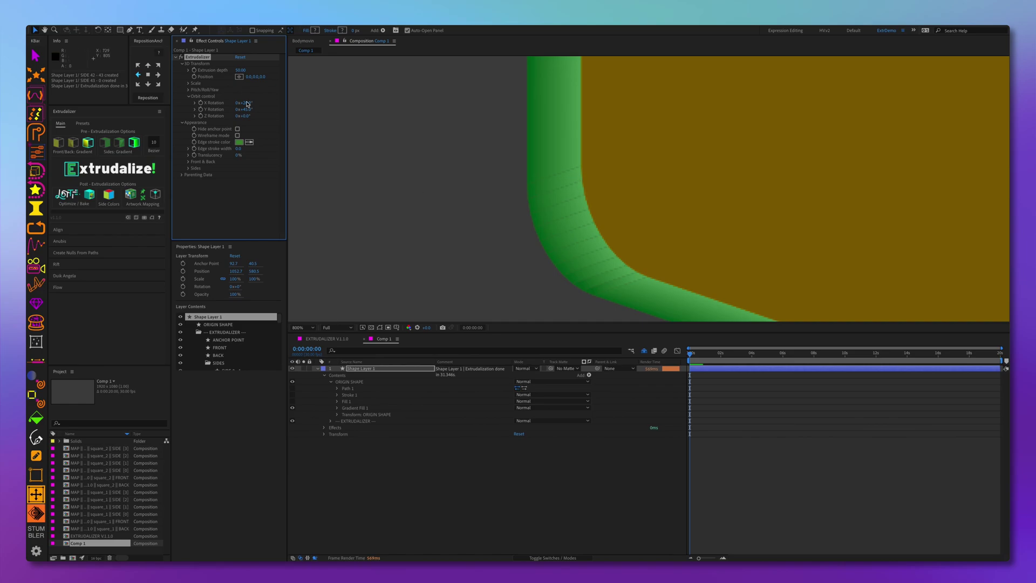
pyautogui.moveTo(240, 152)
pyautogui.mouseDown()
pyautogui.moveTo(497, 231)
pyautogui.moveTo(243, 196)
pyautogui.mouseUp()
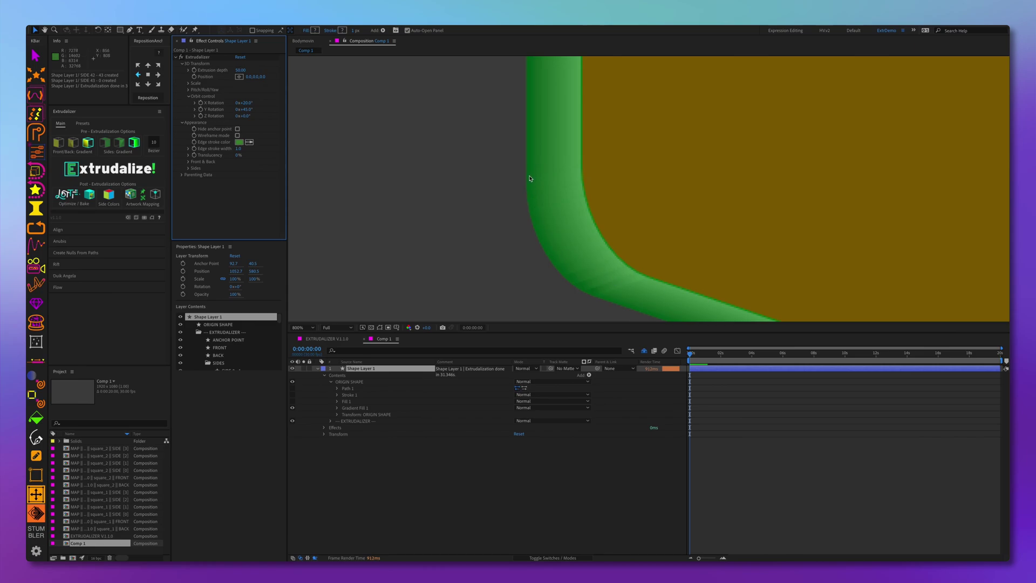
pyautogui.press(',')
pyautogui.press(',')
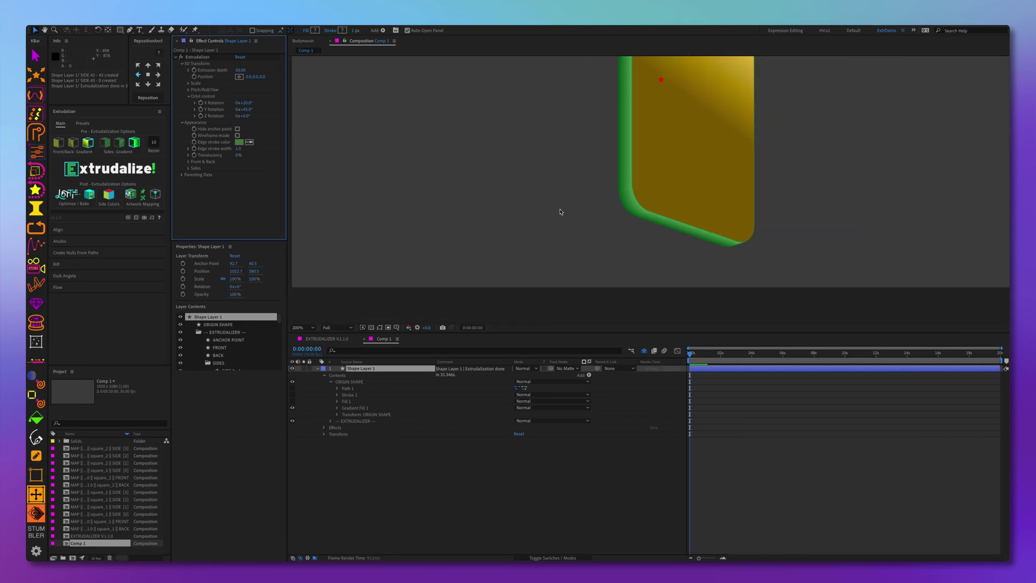
pyautogui.press('h')
pyautogui.moveTo(634, 168); pyautogui.dragTo(603, 167)
pyautogui.press('v')
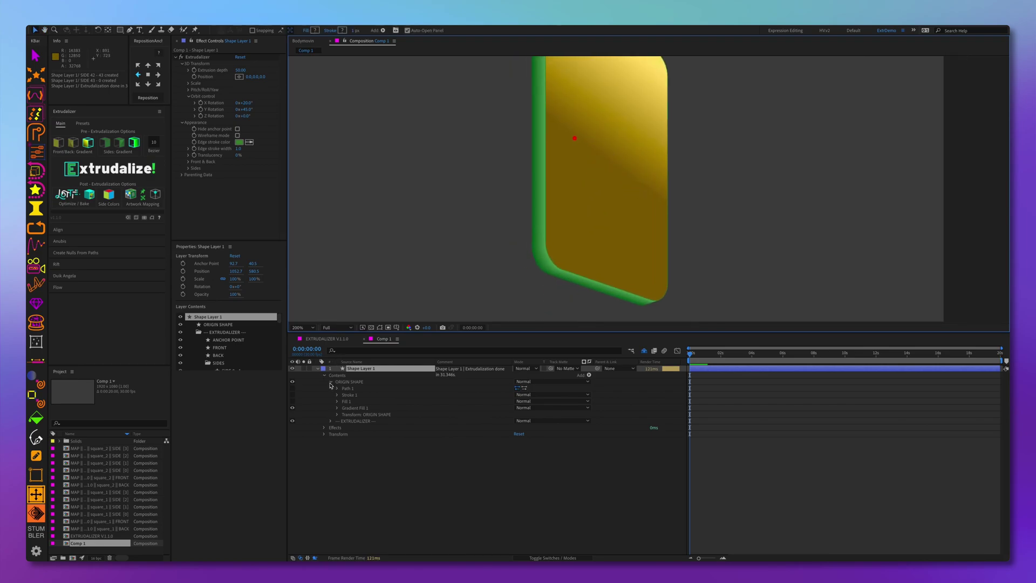
pyautogui.click(325, 375)
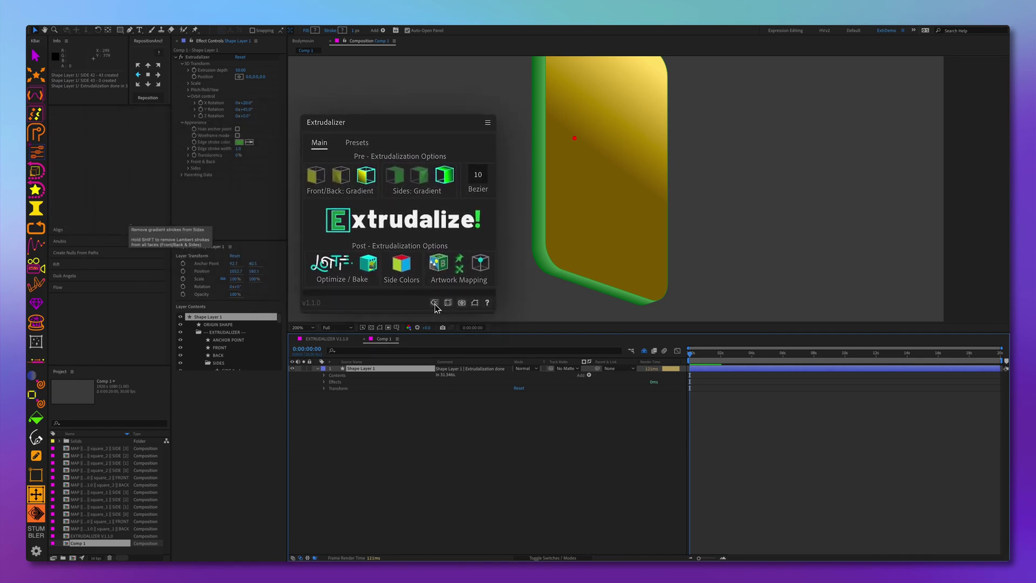
pyautogui.click(434, 303)
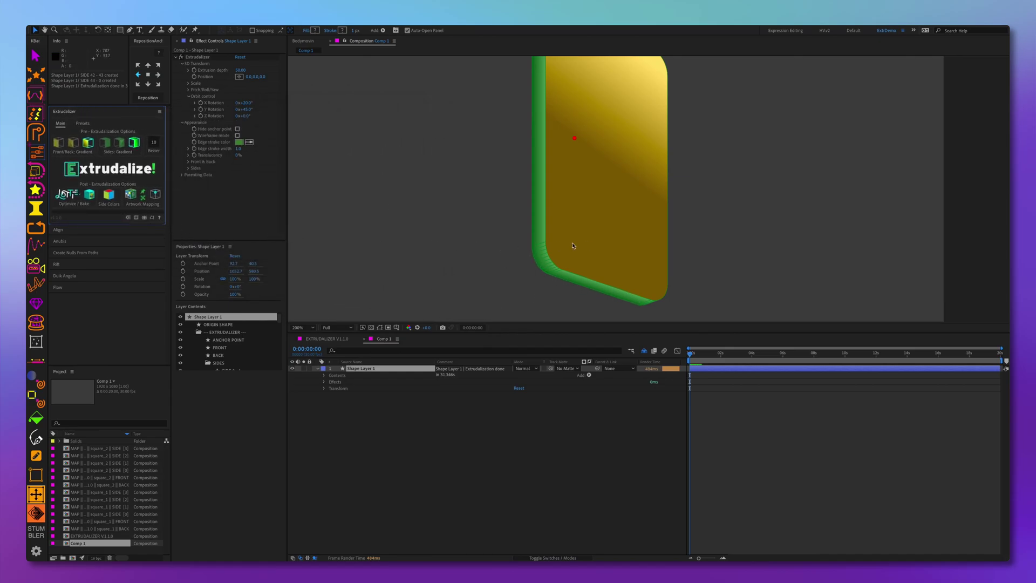
pyautogui.click(462, 337)
pyautogui.hotkey('ctrl', 'z')
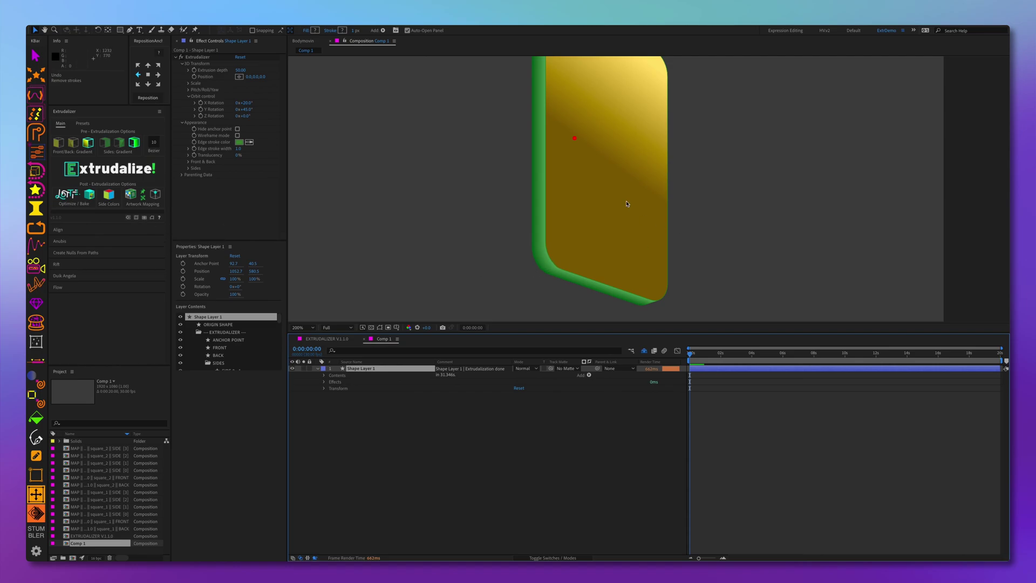
# - Turn on Extrudalizer's Wireframe mode so the slab shows only edge lines
pyautogui.moveTo(625, 180); pyautogui.dragTo(591, 148)
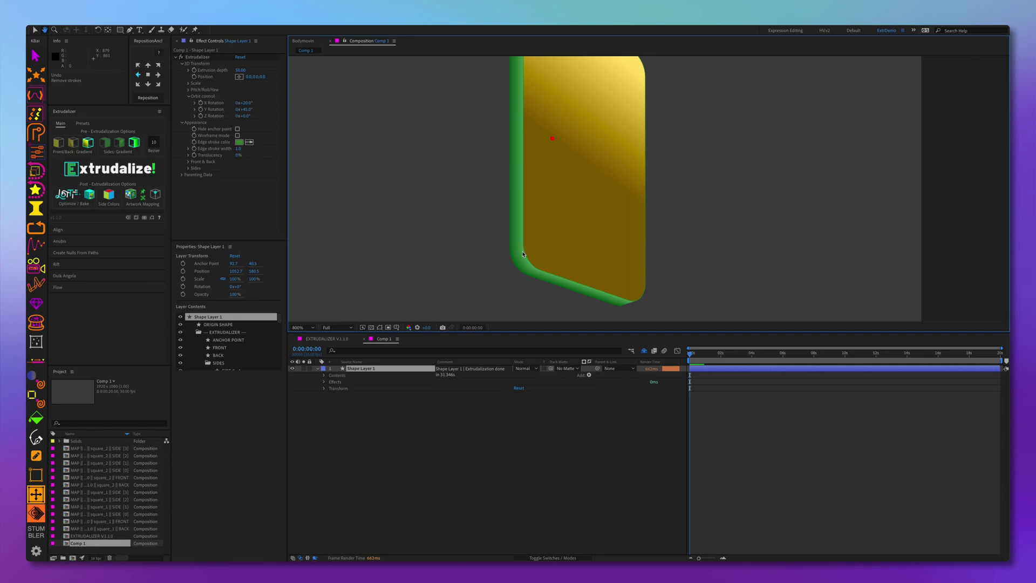
pyautogui.scroll(5, 521, 252)
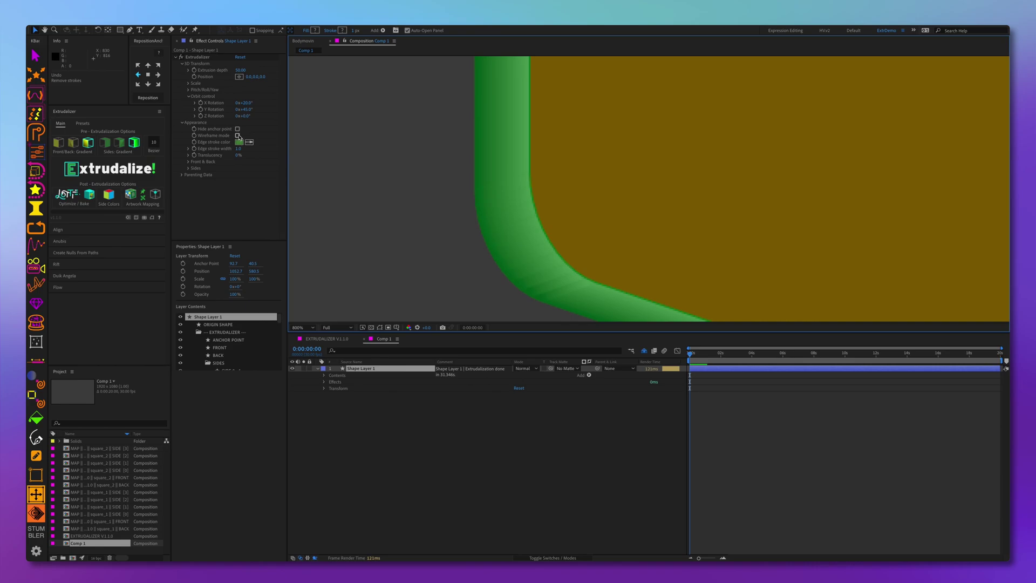
pyautogui.click(237, 135)
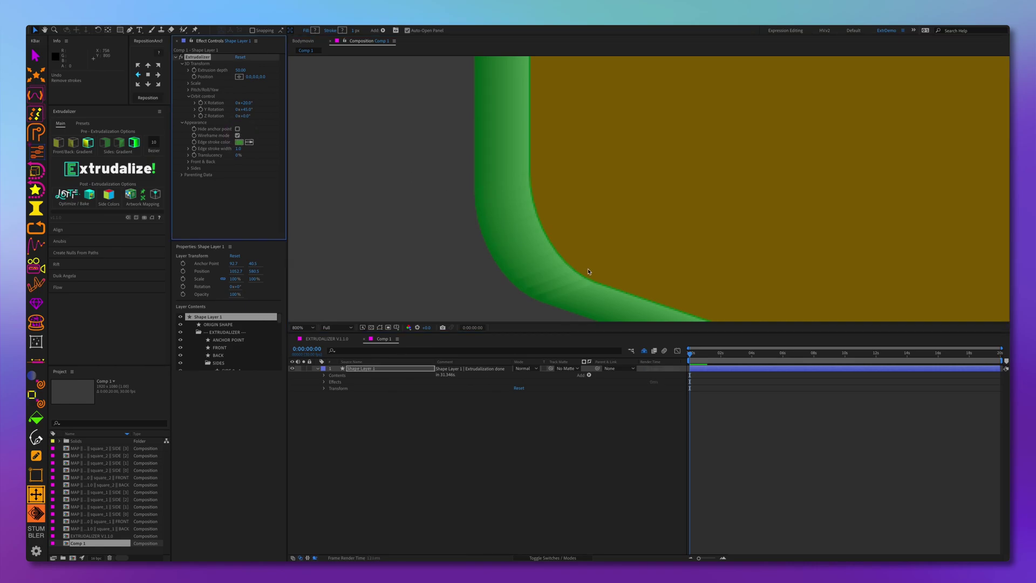
pyautogui.scroll(-1, 588, 258)
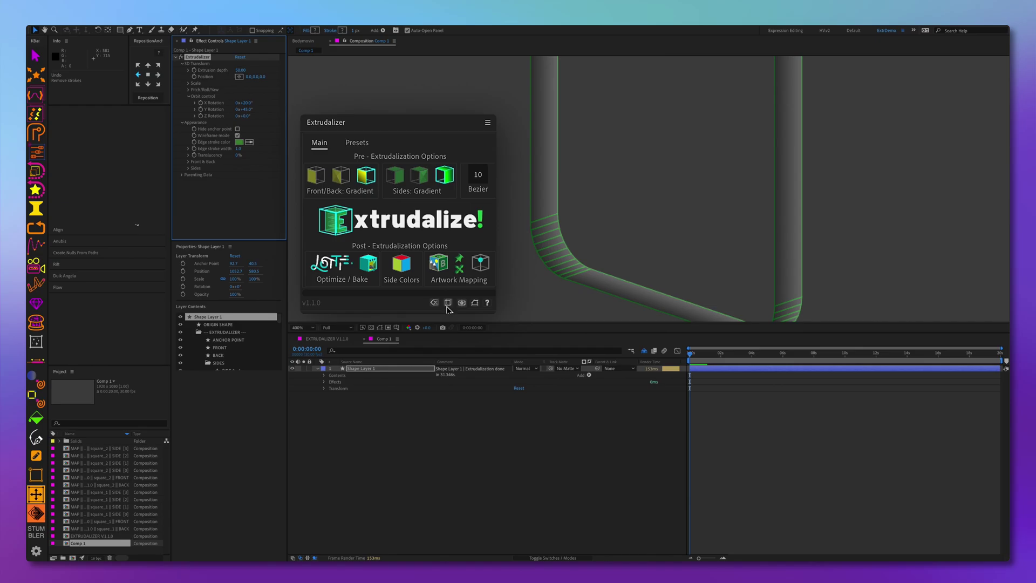
# - Add edge stroke controls, set the green edge stroke width to 0 and the edge Stroke Width to 8.50
pyautogui.click(448, 307)
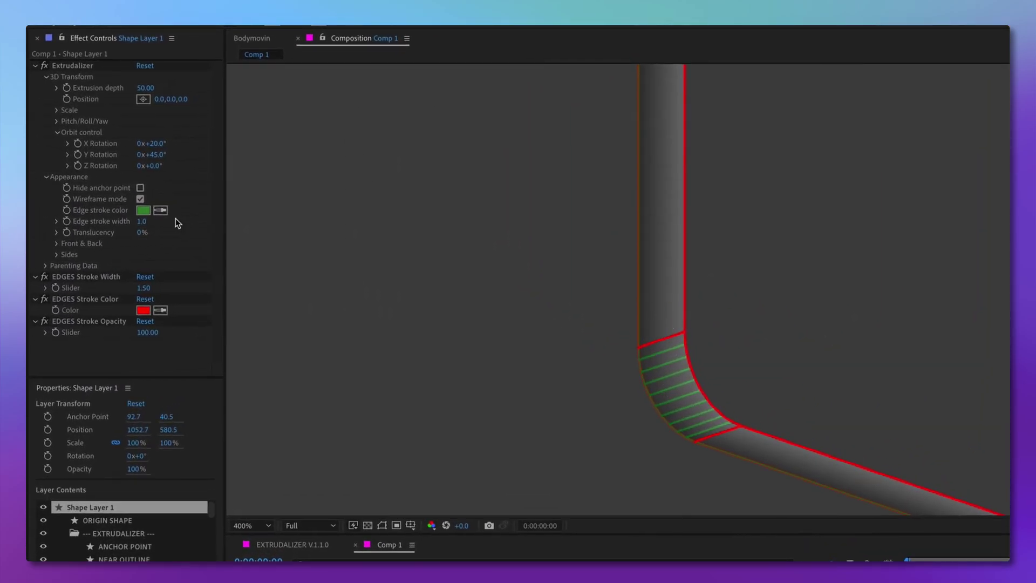
pyautogui.click(141, 221)
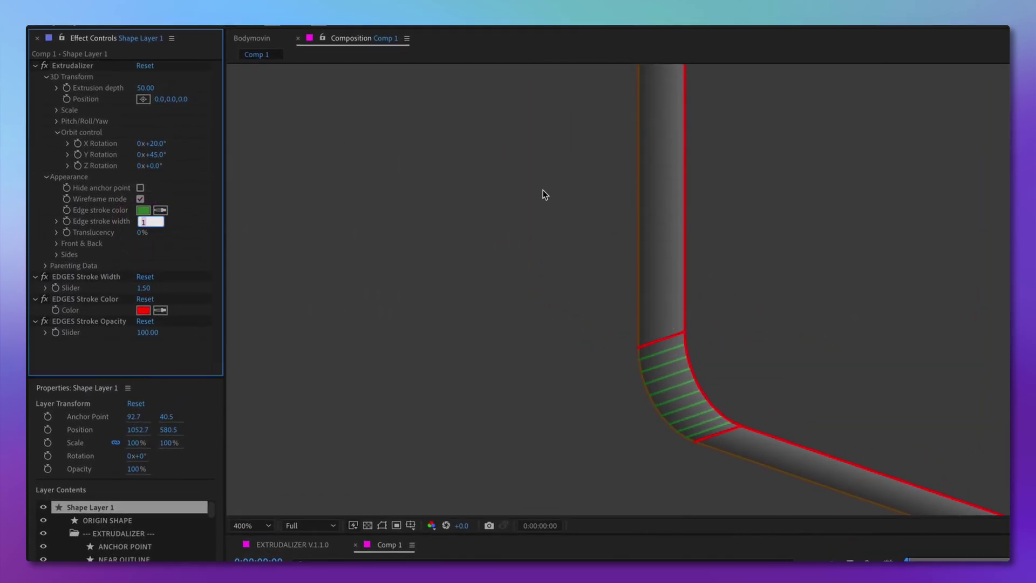
pyautogui.press('Return')
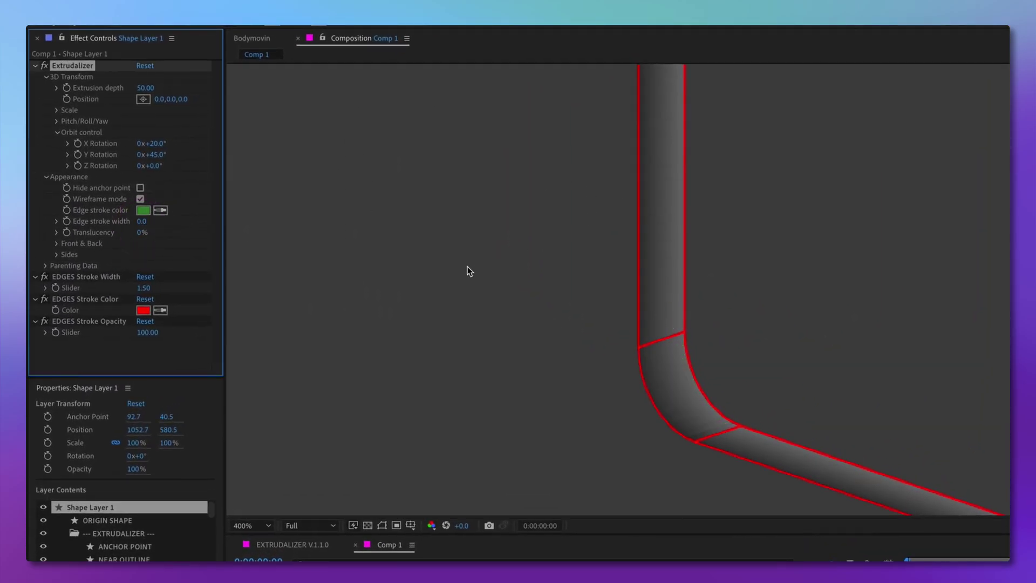
pyautogui.moveTo(144, 288); pyautogui.dragTo(147, 288)
pyautogui.scroll(-2, 826, 285)
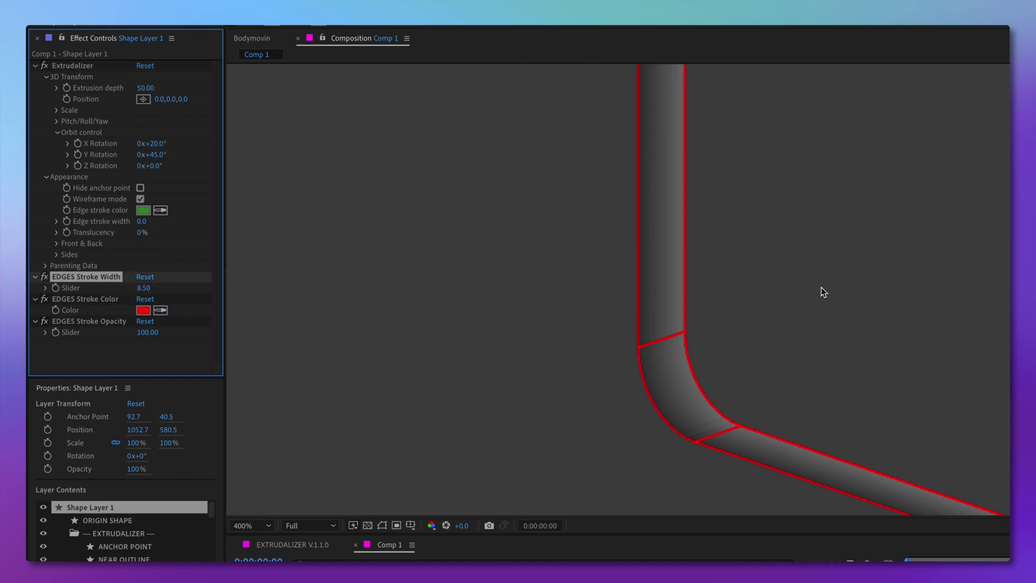
# - Set the EDGES Stroke Color to blue
pyautogui.click(143, 309)
pyautogui.click(951, 430)
pyautogui.press('Return')
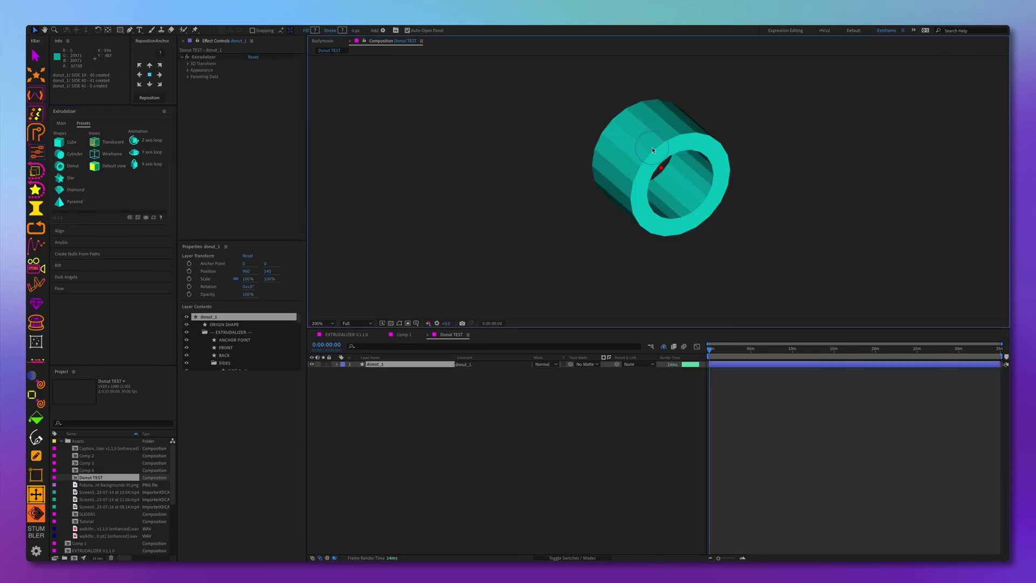
# - Re-extrude the teal donut and run Optimize Lottie, checking every 5 frames
pyautogui.click(61, 123)
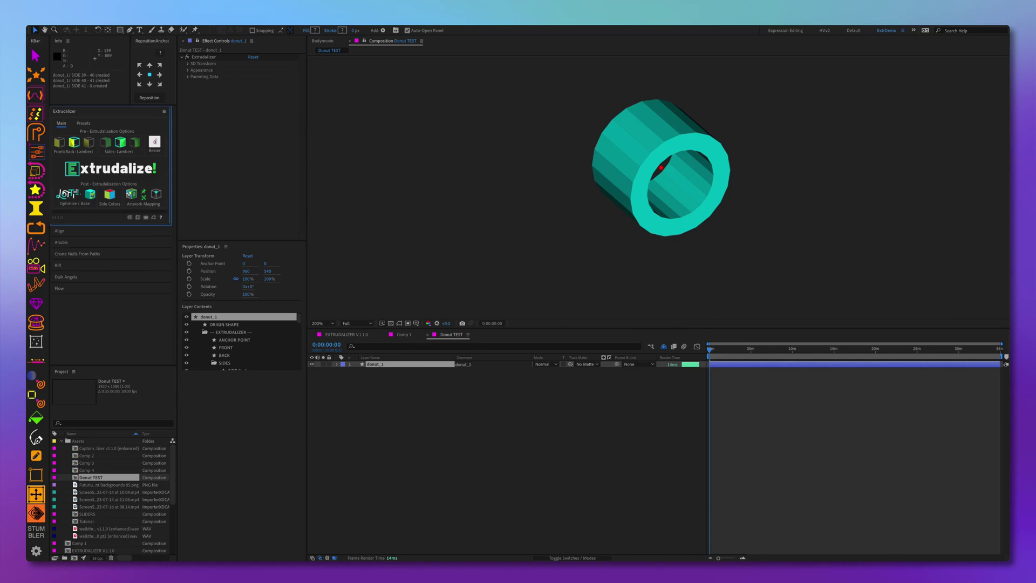
pyautogui.click(108, 165)
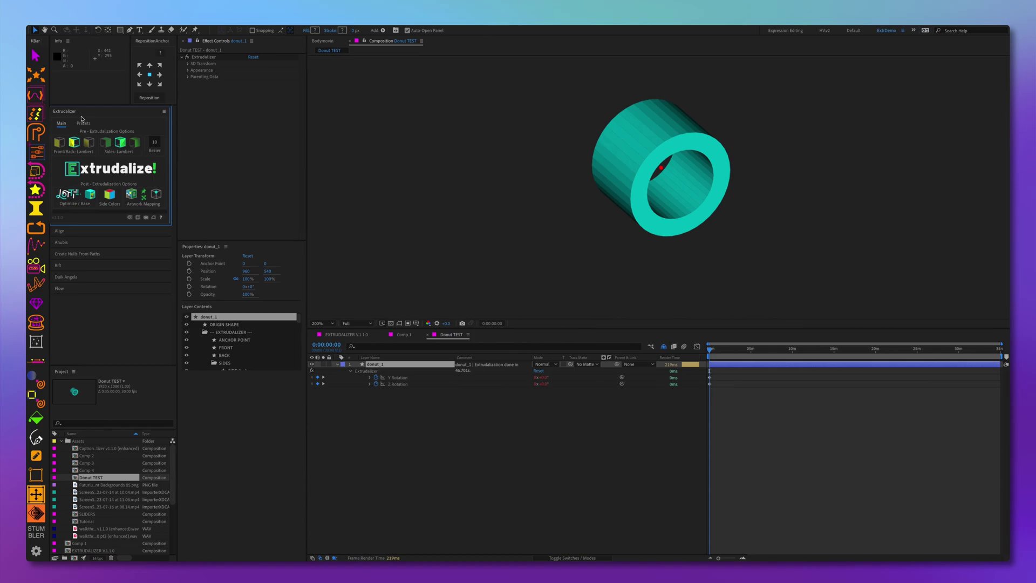
pyautogui.click(67, 194)
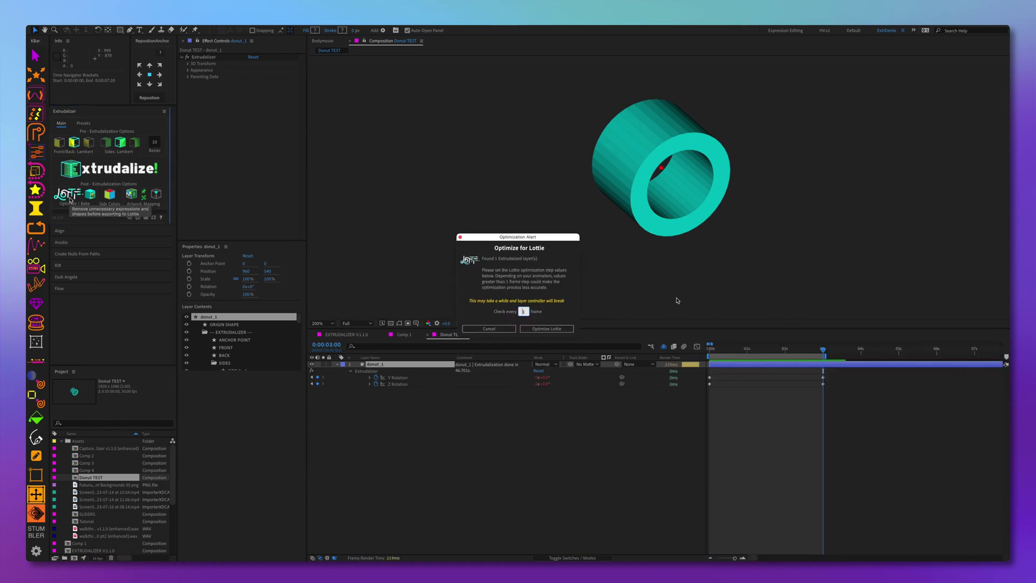
pyautogui.write('5')
pyautogui.press('Tab')
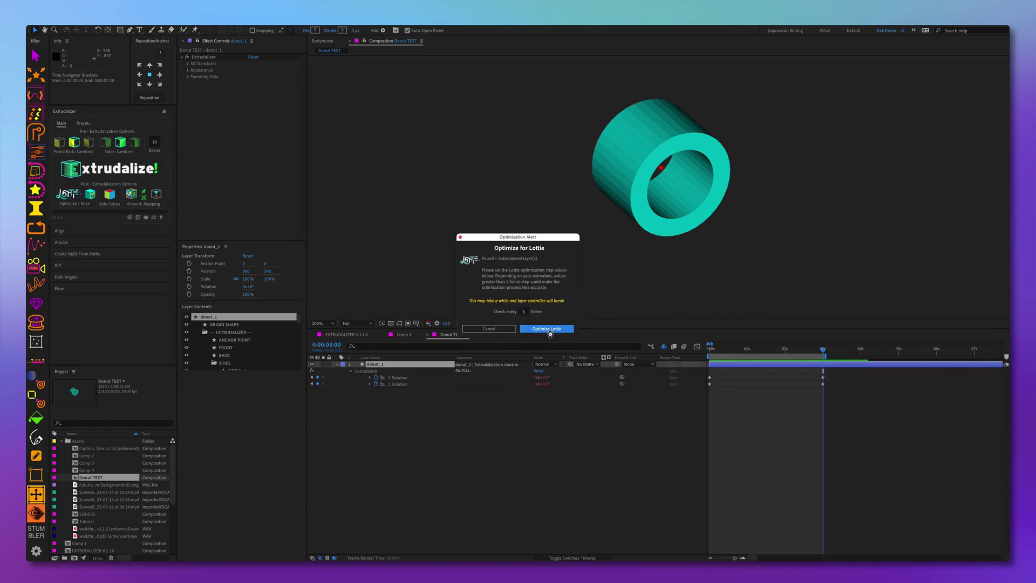
pyautogui.press('Return')
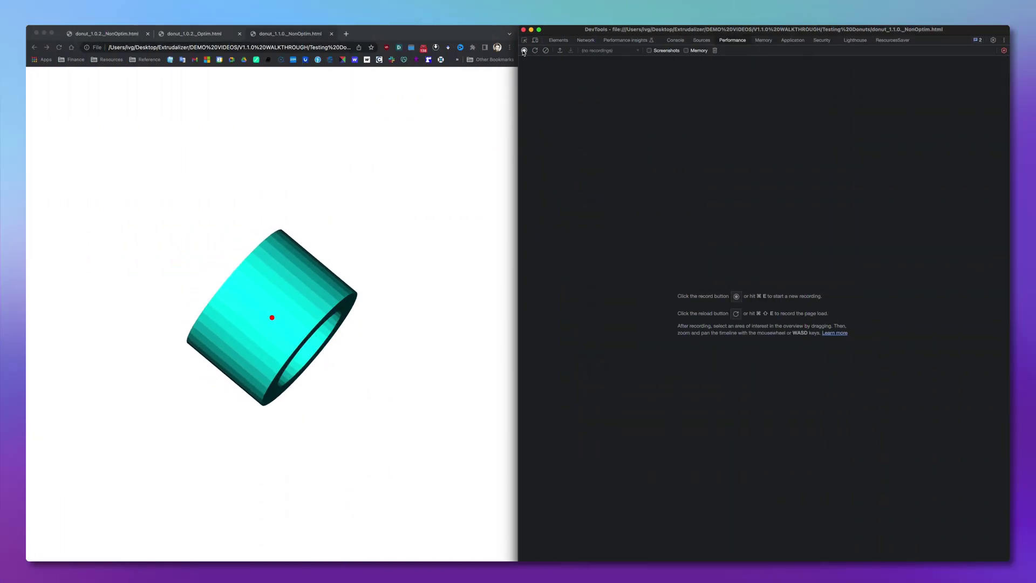
# - Record about six seconds of the spinning donut page's performance in DevTools, then stop
pyautogui.click(524, 51)
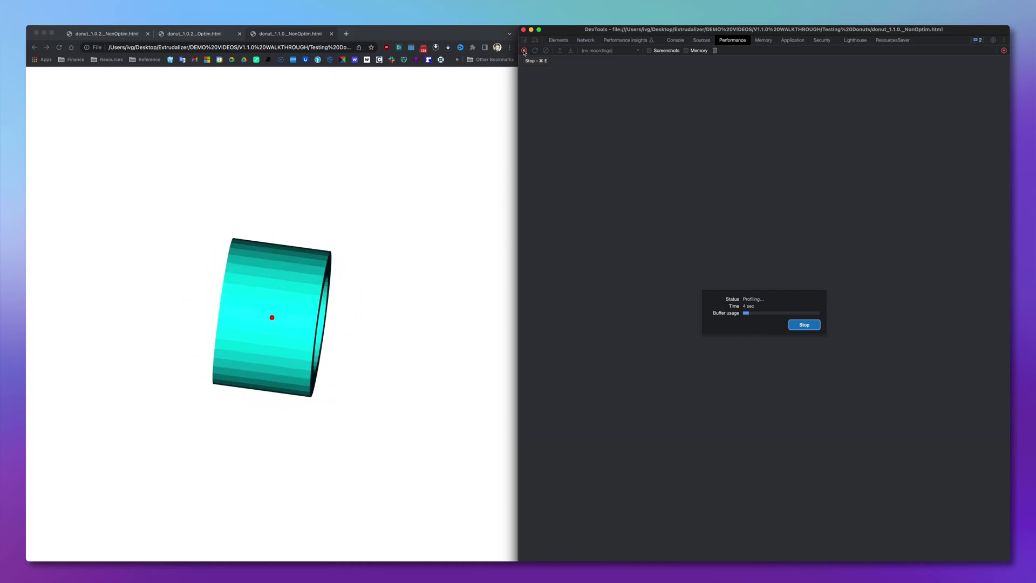
pyautogui.click(804, 324)
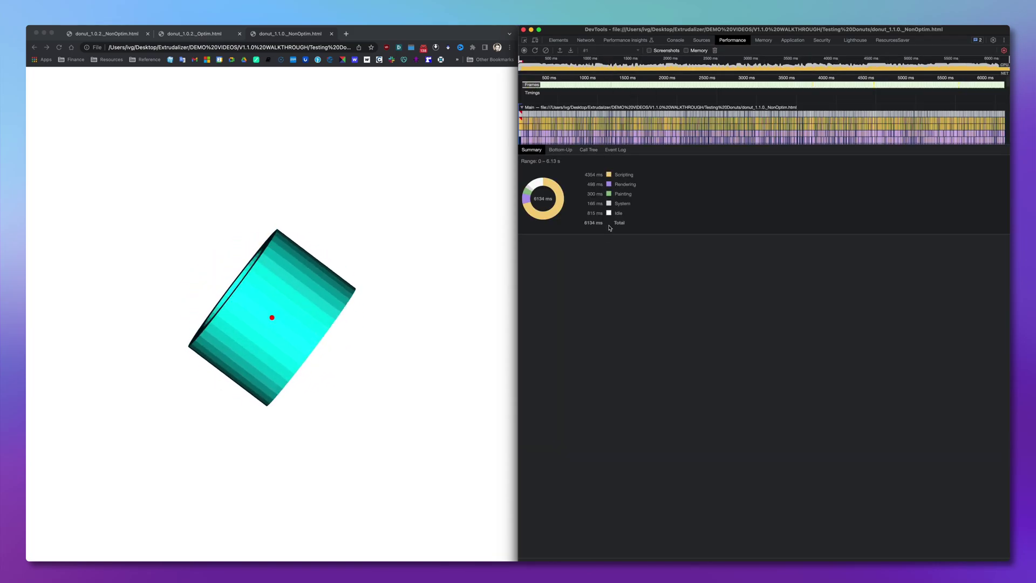
# - Filter the Event Log by 'animation fram' and review the Animation Frame Fired durations
pyautogui.click(615, 150)
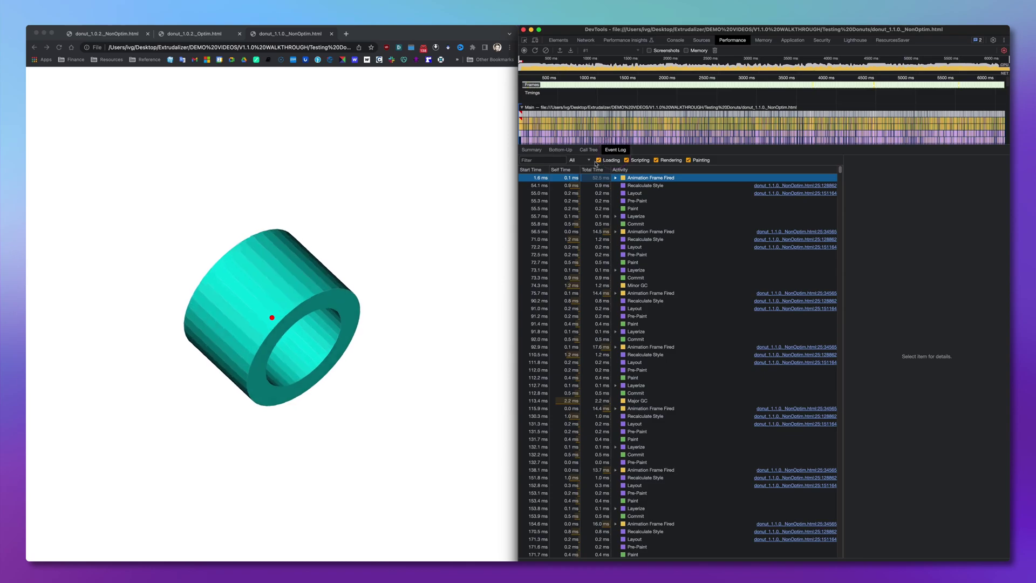
pyautogui.click(555, 161)
pyautogui.write('anima')
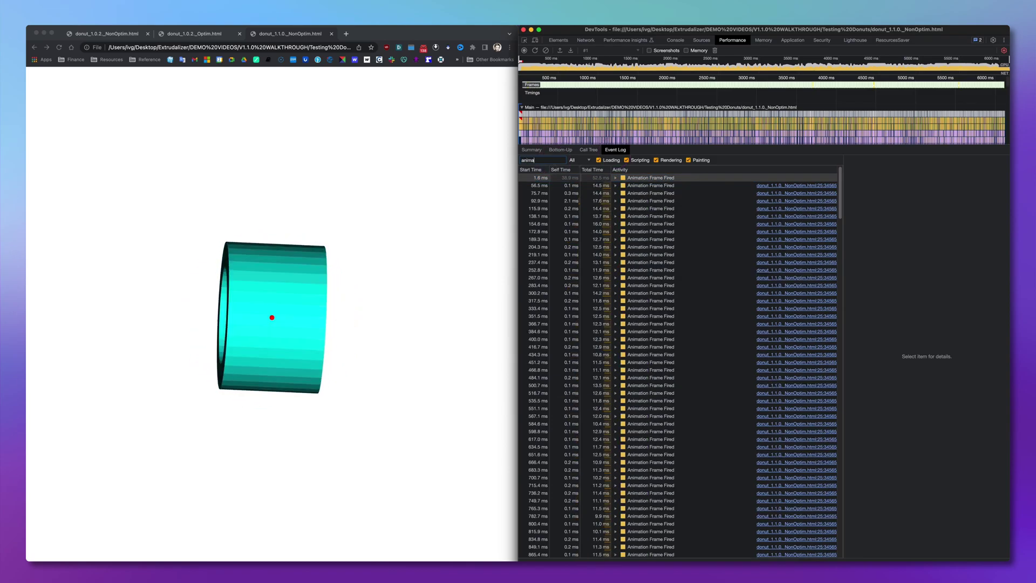
pyautogui.write('tion fram')
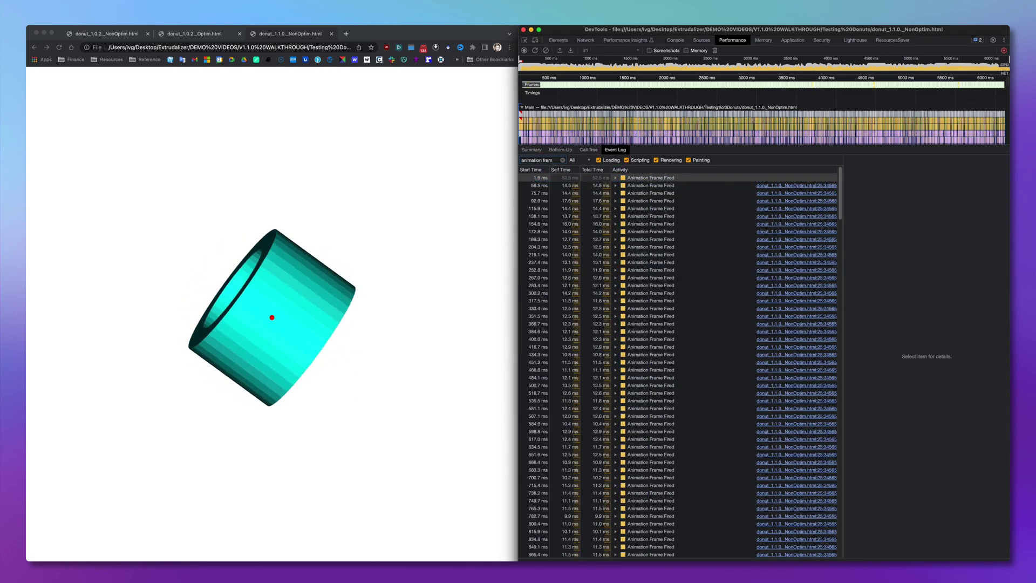
pyautogui.scroll(-5, 621, 270)
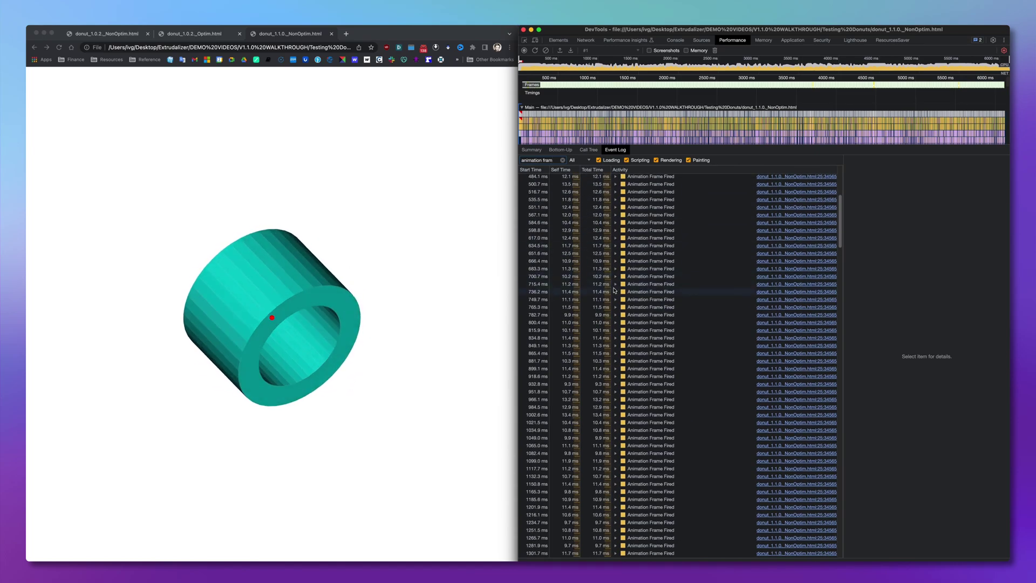
pyautogui.scroll(-5, 615, 291)
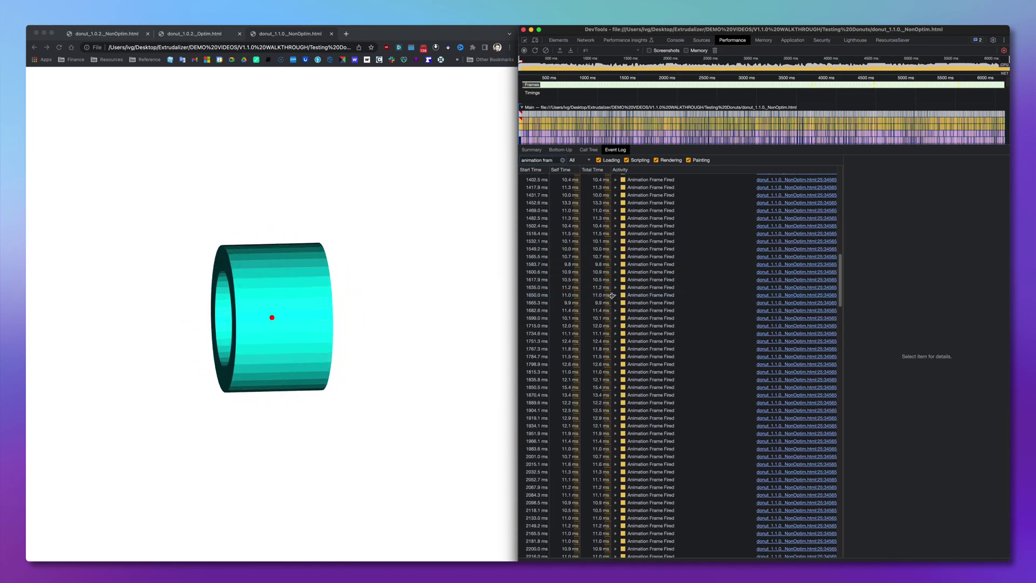
pyautogui.scroll(10, 616, 290)
pyautogui.scroll(2, 618, 287)
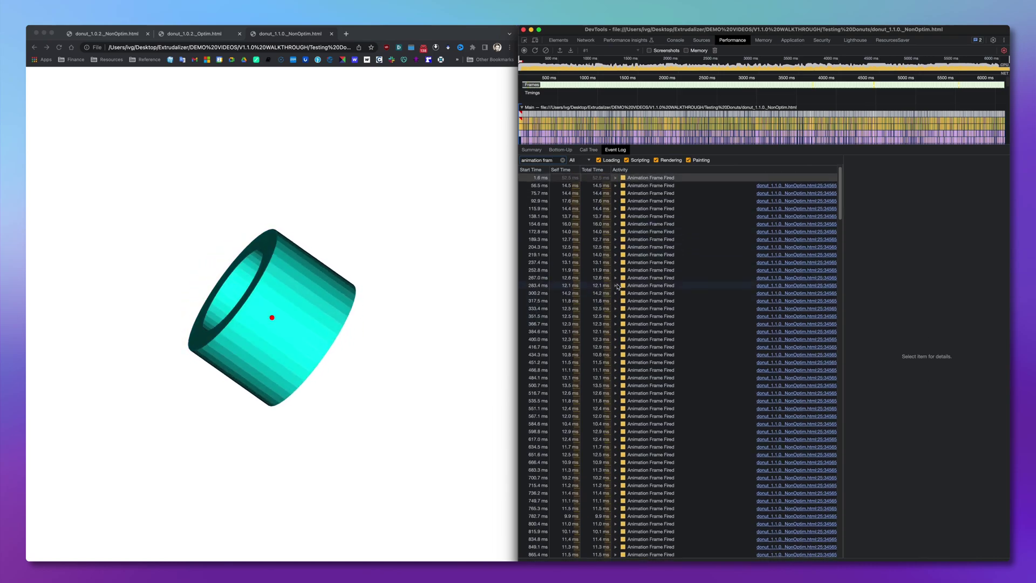